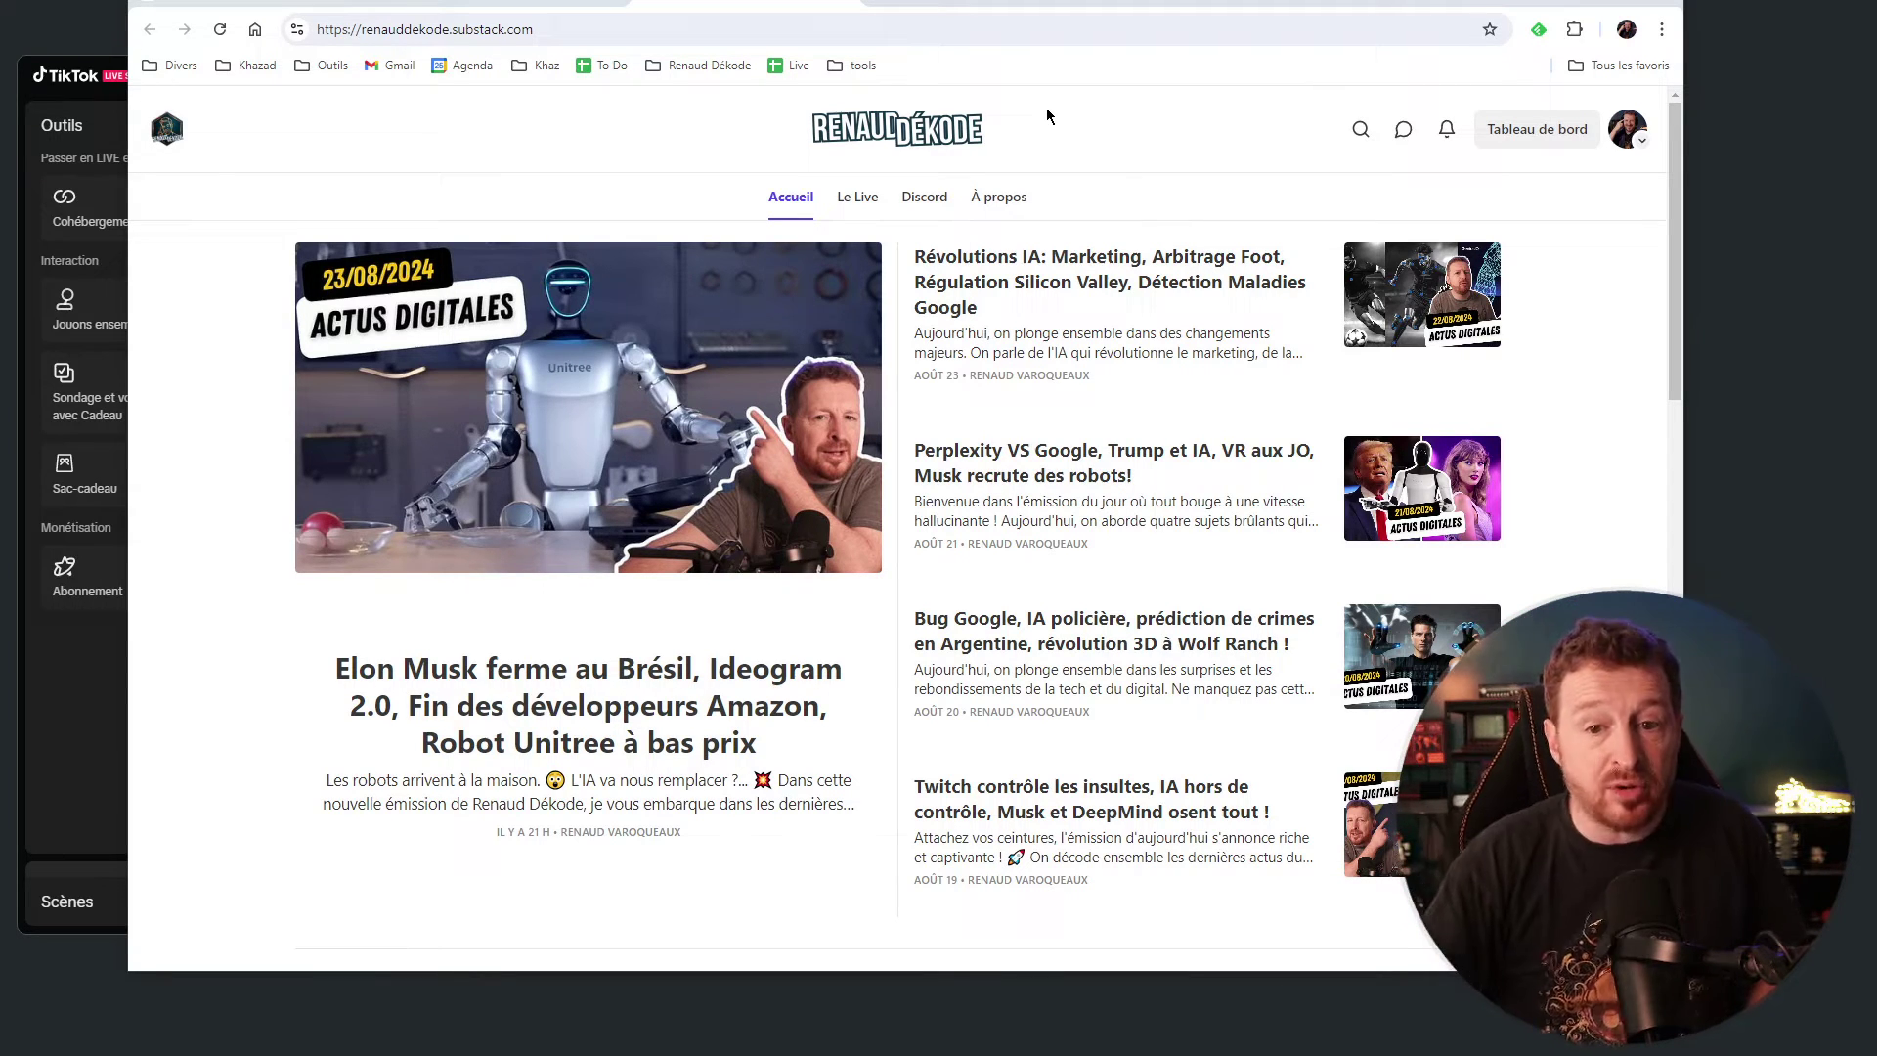
Look over the featured post, the recent articles and the older posts on the Substack publication's home page.
{"action": "scroll", "coordinate": [1011, 332], "scroll_direction": "down", "scroll_amount": 10}
{"action": "scroll", "coordinate": [1091, 340], "scroll_direction": "up", "scroll_amount": 10}
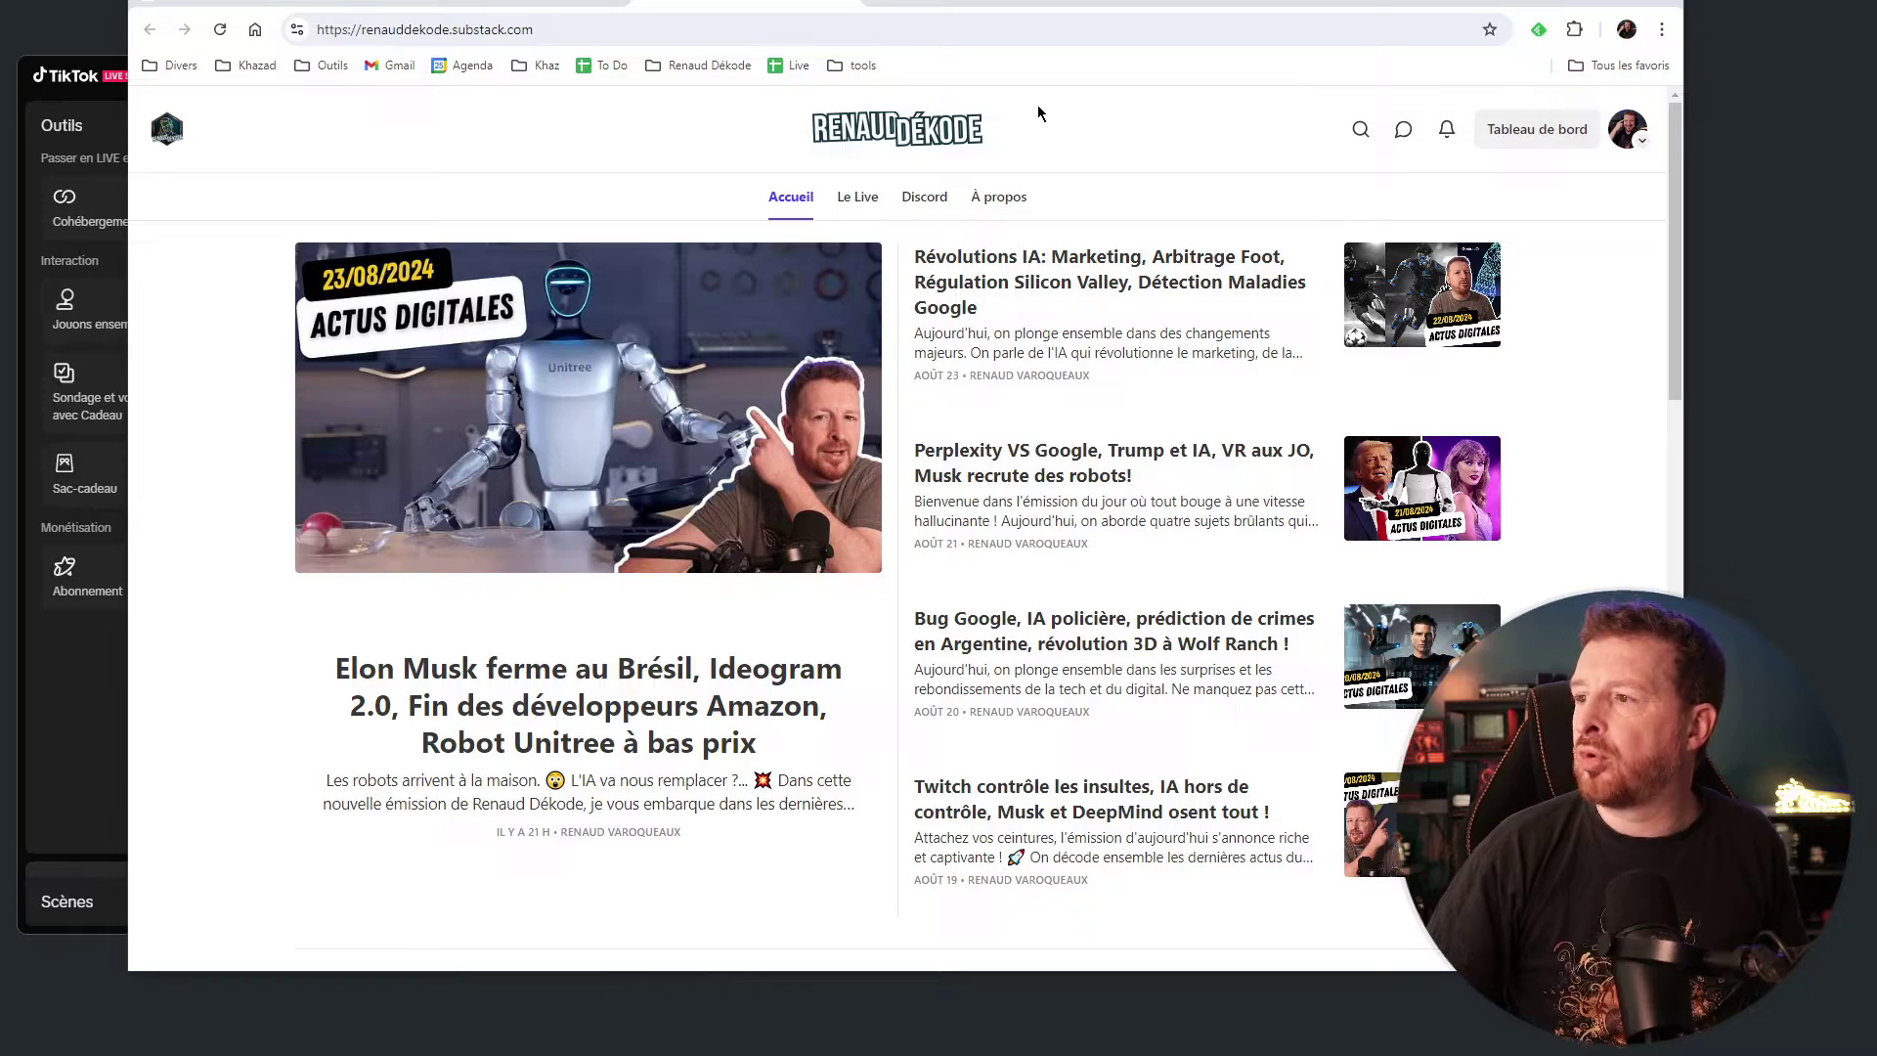
{"action": "scroll", "coordinate": [867, 344], "scroll_direction": "down", "scroll_amount": 2}
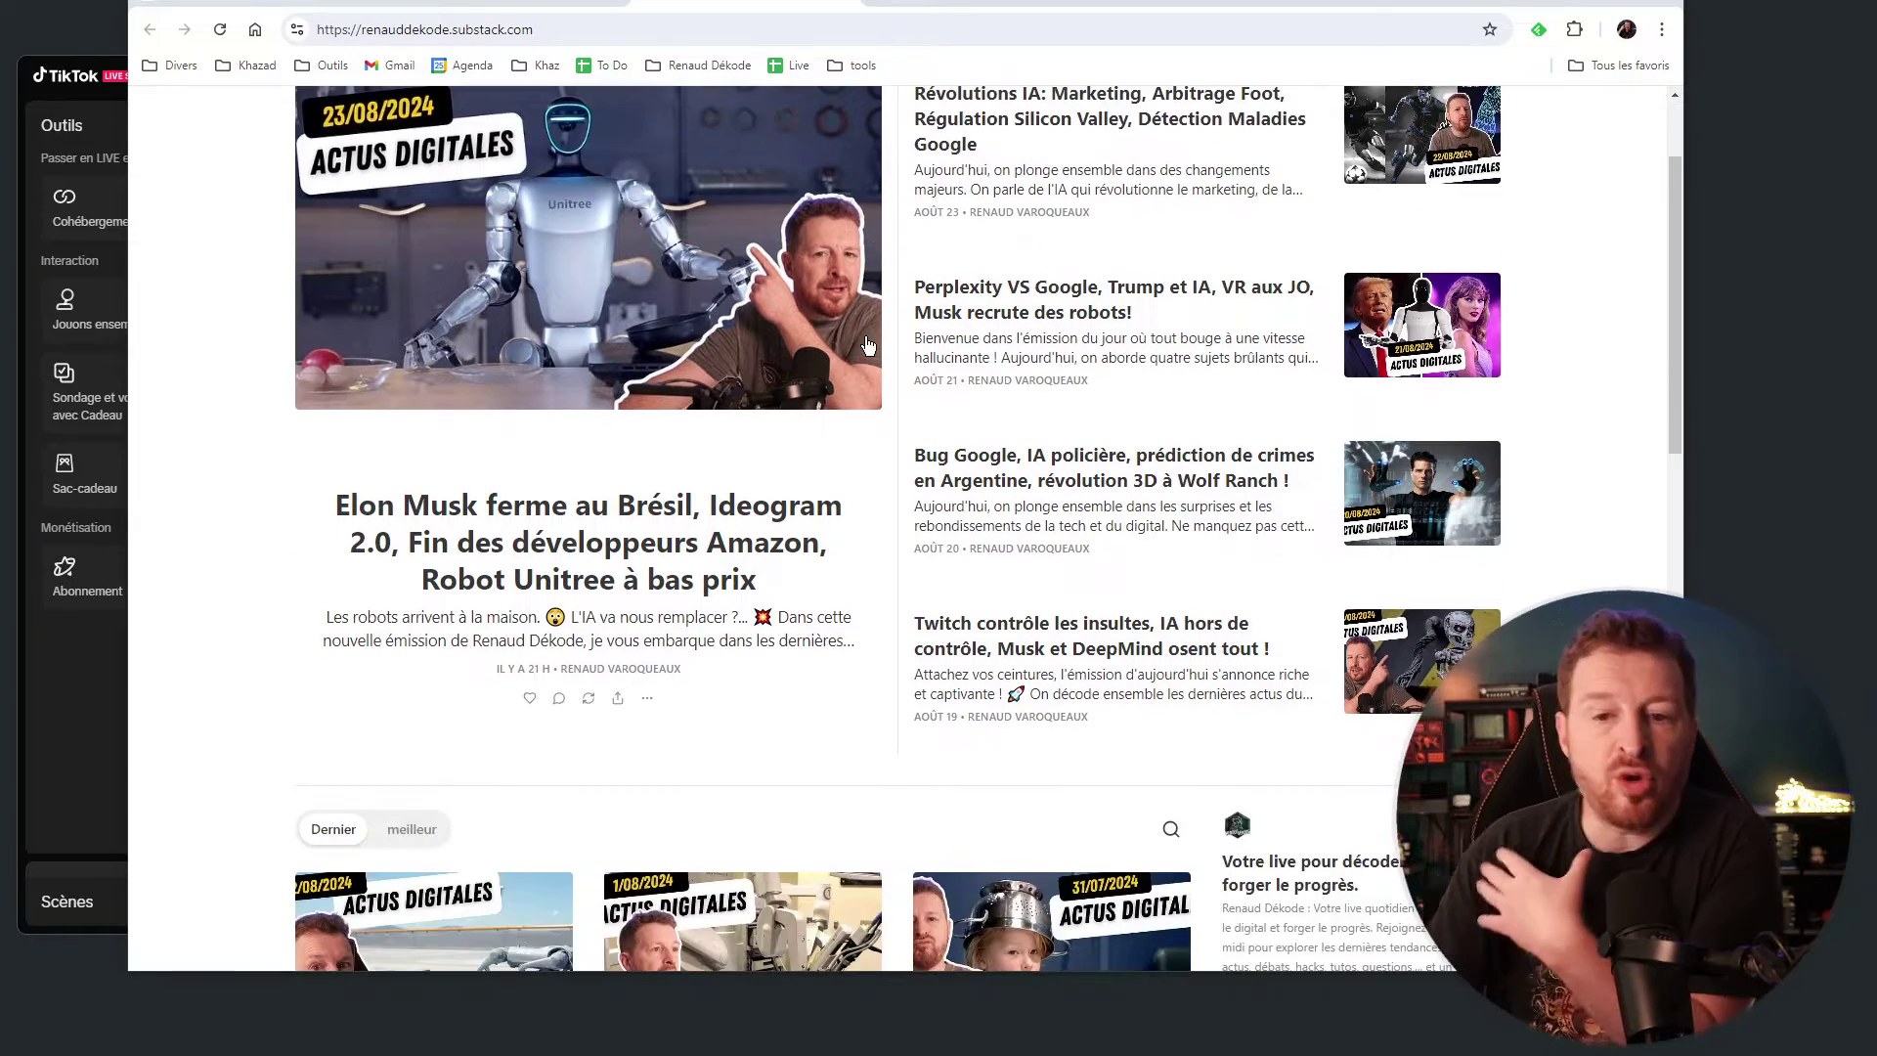
{"action": "scroll", "coordinate": [867, 344], "scroll_direction": "down", "scroll_amount": 6}
{"action": "scroll", "coordinate": [859, 339], "scroll_direction": "up", "scroll_amount": 1}
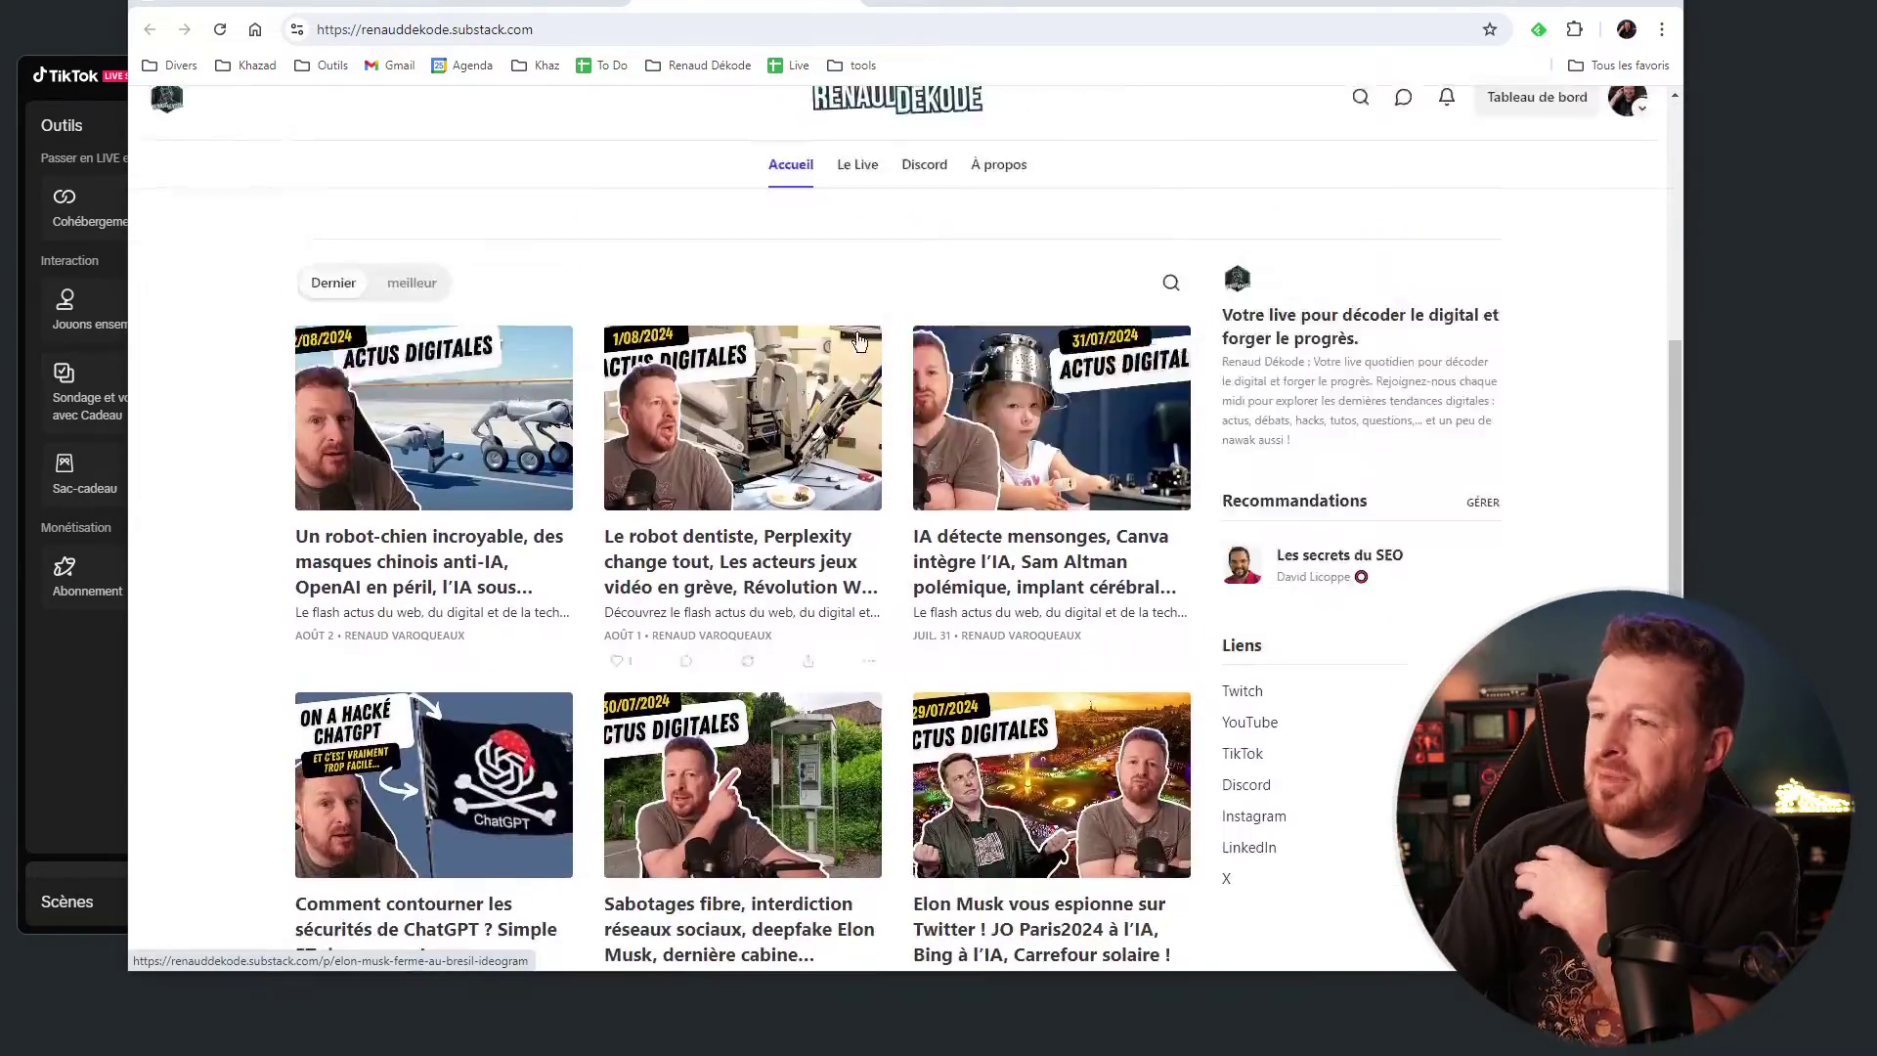
{"action": "scroll", "coordinate": [860, 339], "scroll_direction": "up", "scroll_amount": 6}
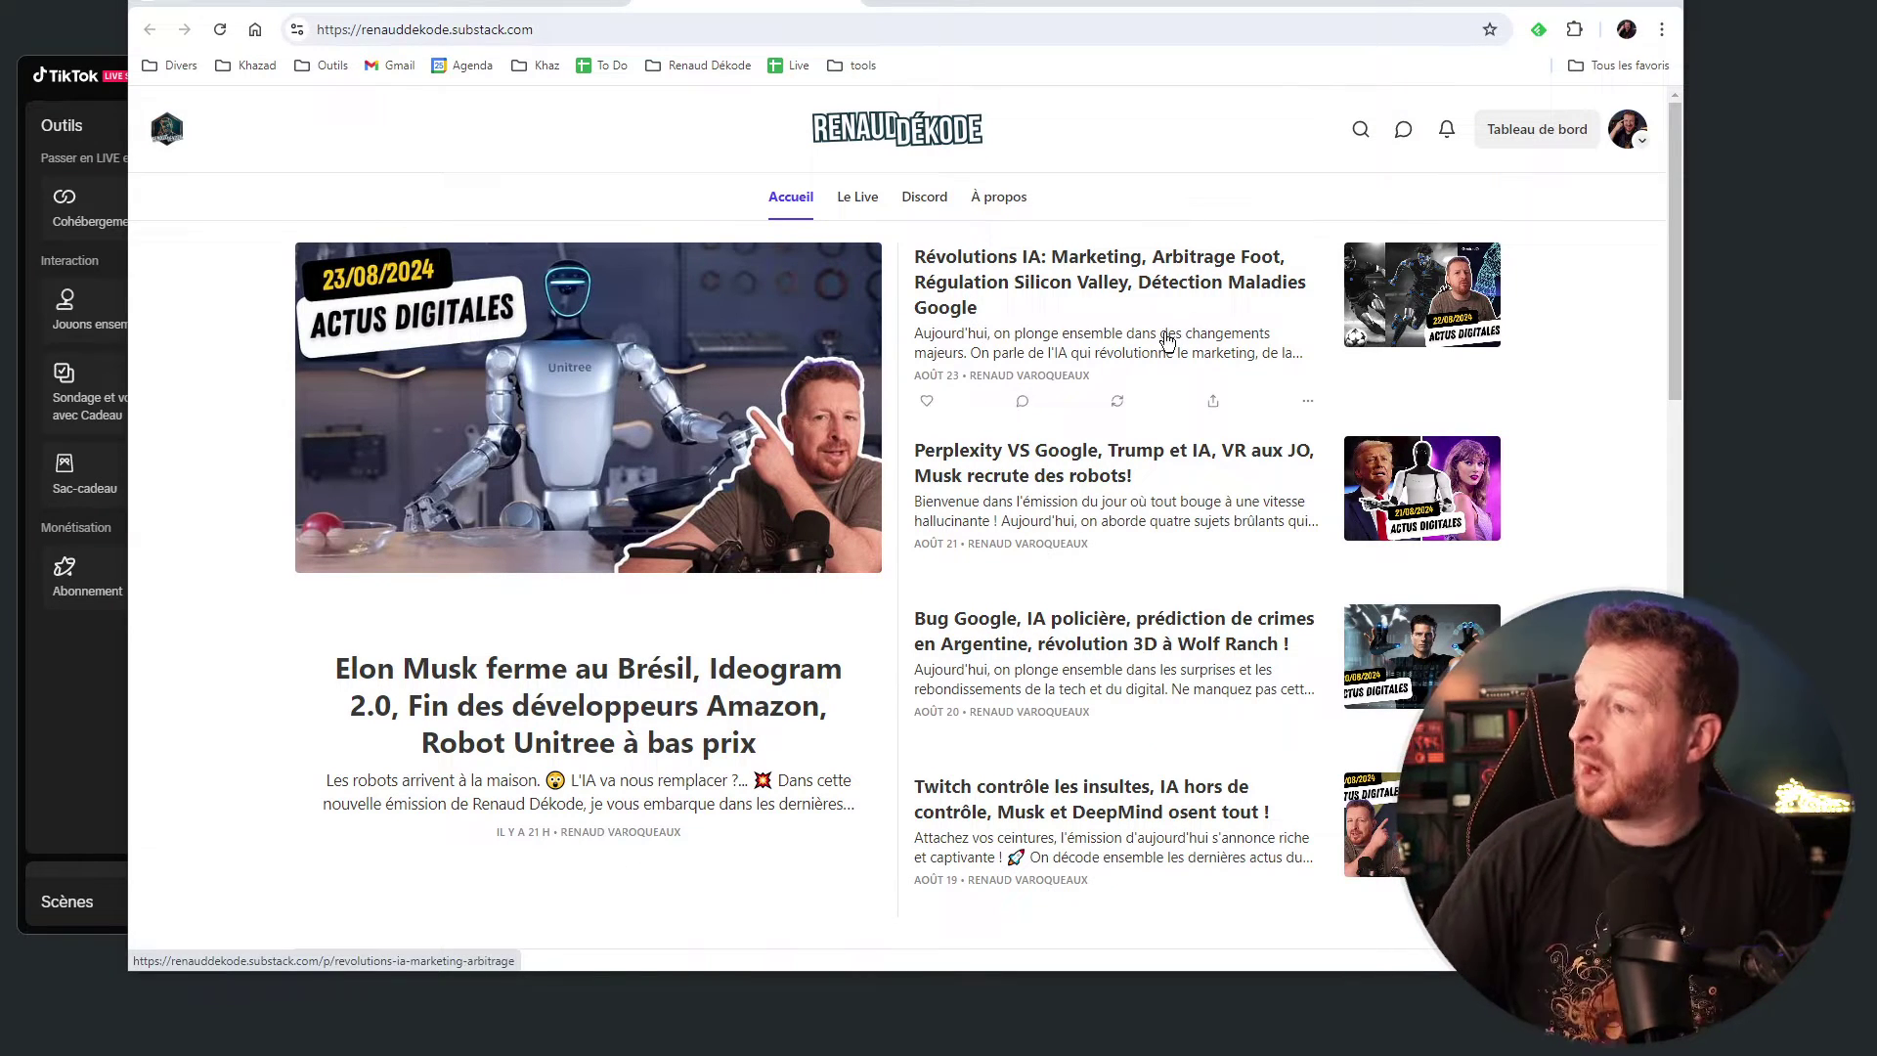
Open the featured post "Elon Musk ferme au Brésil", view it down to its embedded video, and return to the publication's home page.
{"action": "left_click", "coordinate": [574, 704]}
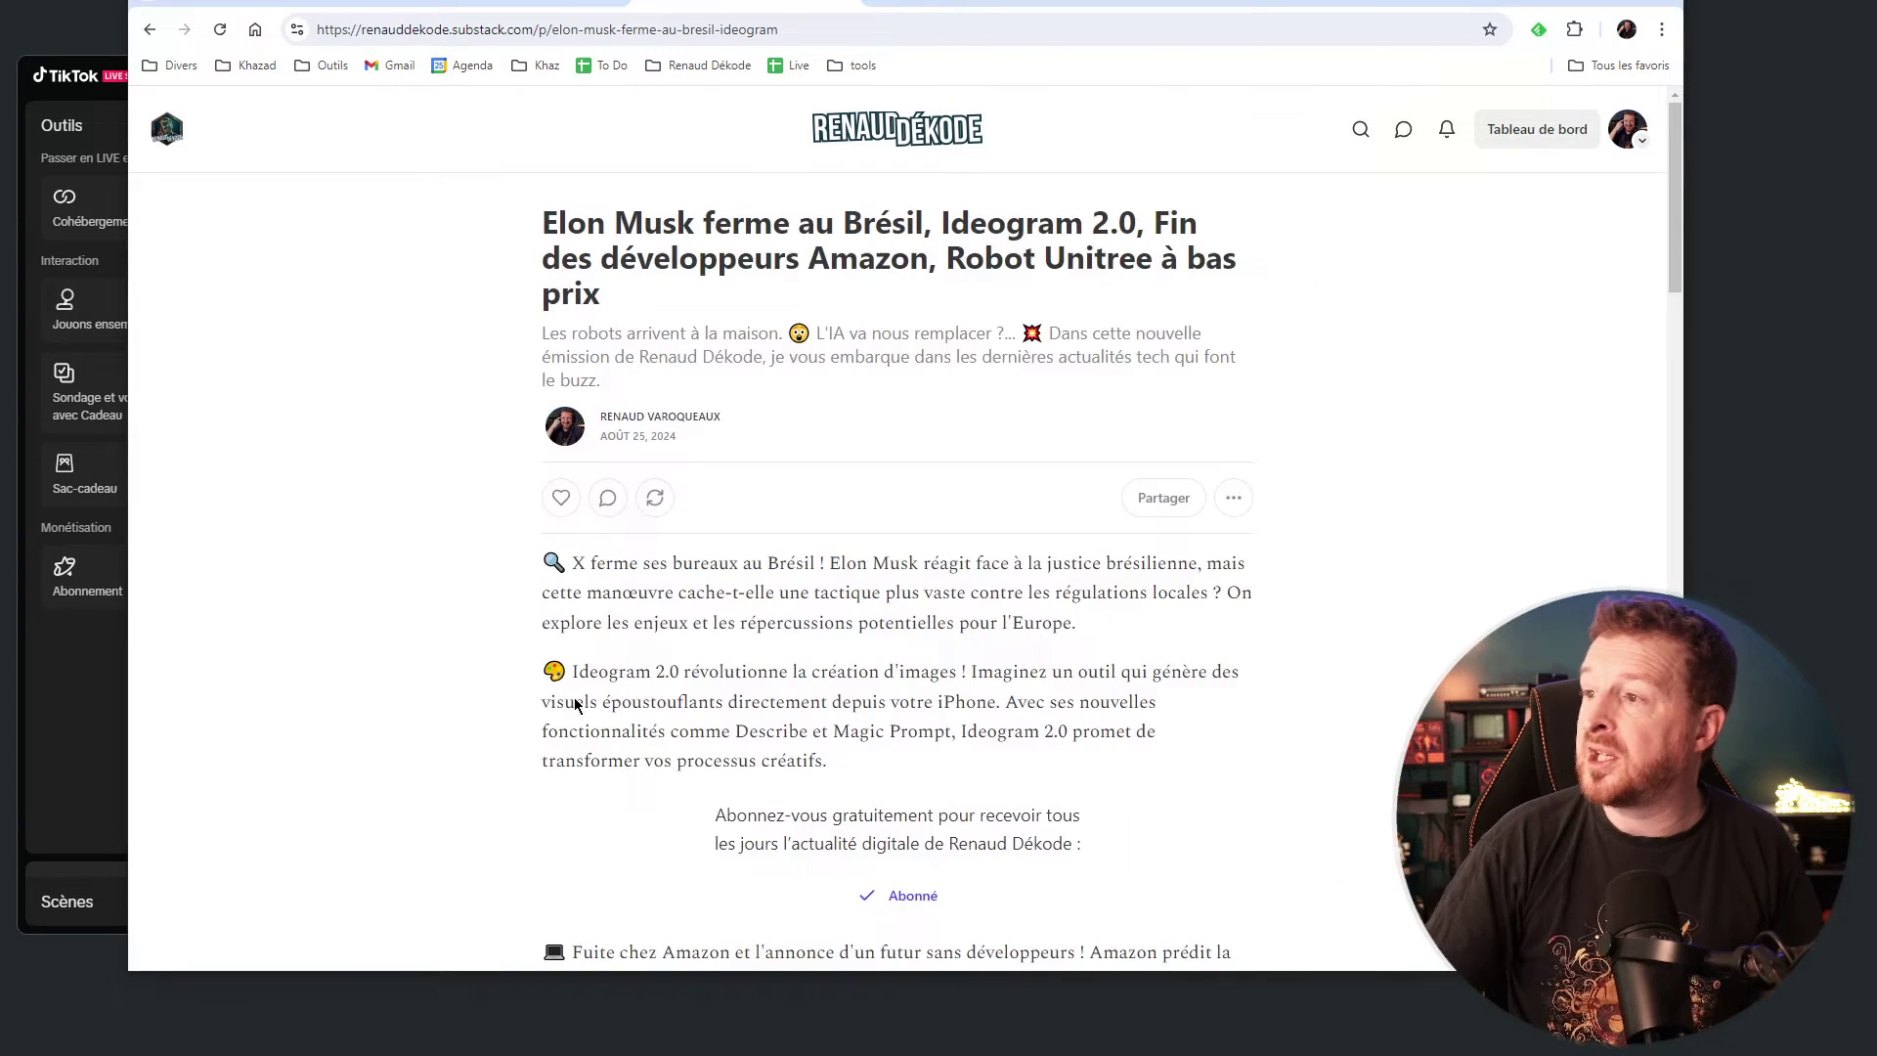
{"action": "scroll", "coordinate": [836, 371], "scroll_direction": "down", "scroll_amount": 4}
{"action": "scroll", "coordinate": [836, 372], "scroll_direction": "up", "scroll_amount": 2}
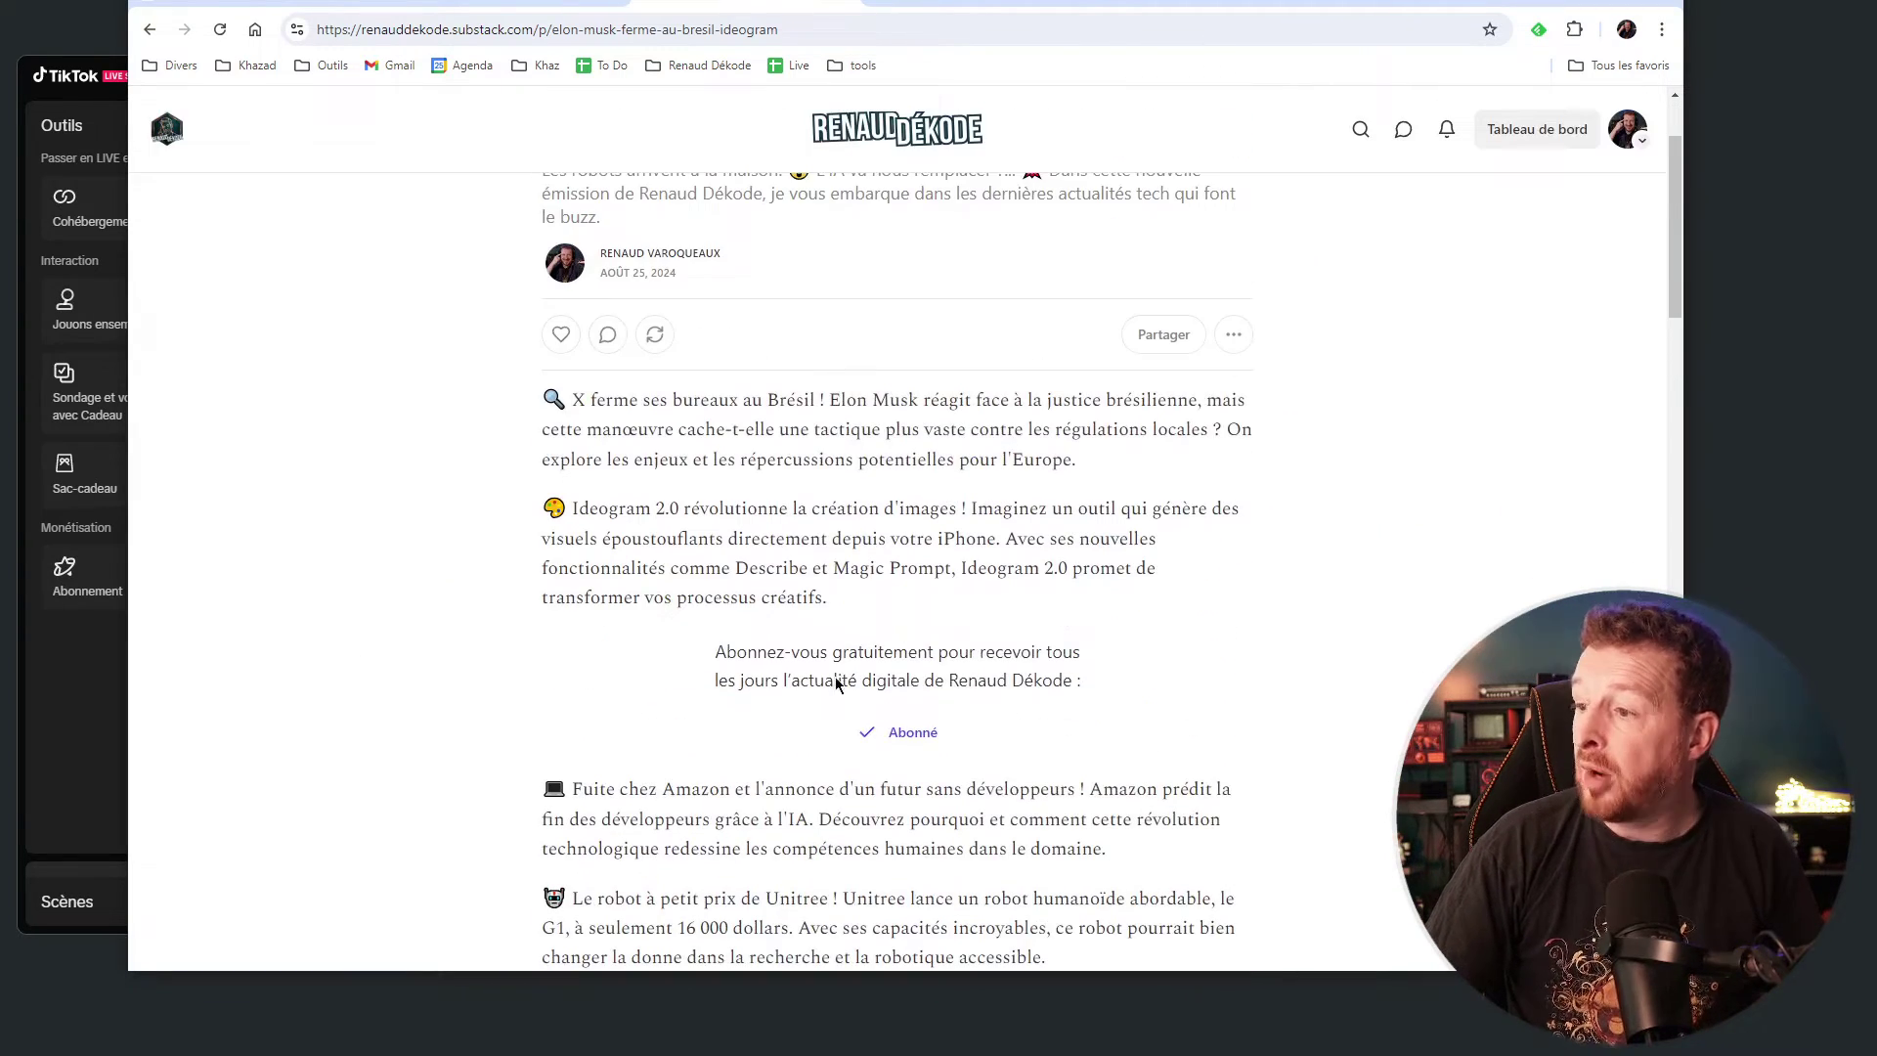
{"action": "scroll", "coordinate": [585, 430], "scroll_direction": "down", "scroll_amount": 5}
{"action": "scroll", "coordinate": [578, 386], "scroll_direction": "down", "scroll_amount": 3}
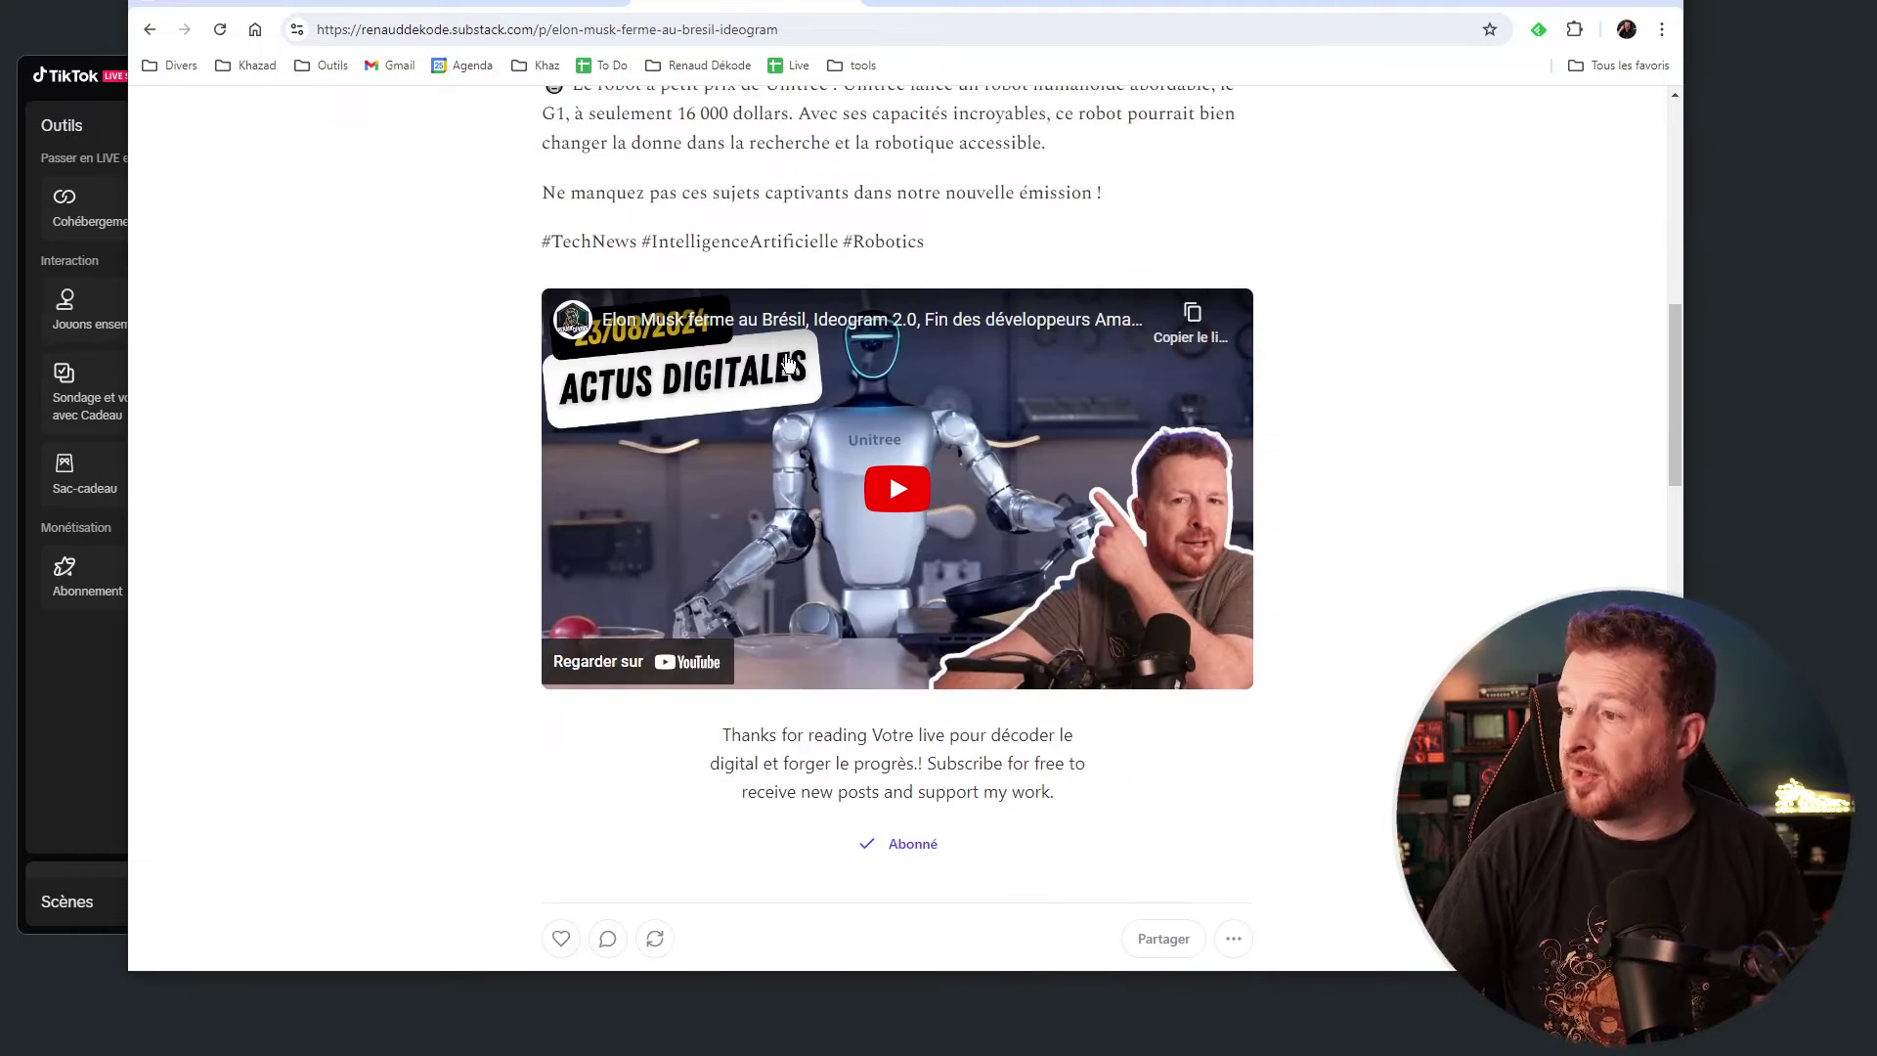
{"action": "scroll", "coordinate": [727, 560], "scroll_direction": "up", "scroll_amount": 10}
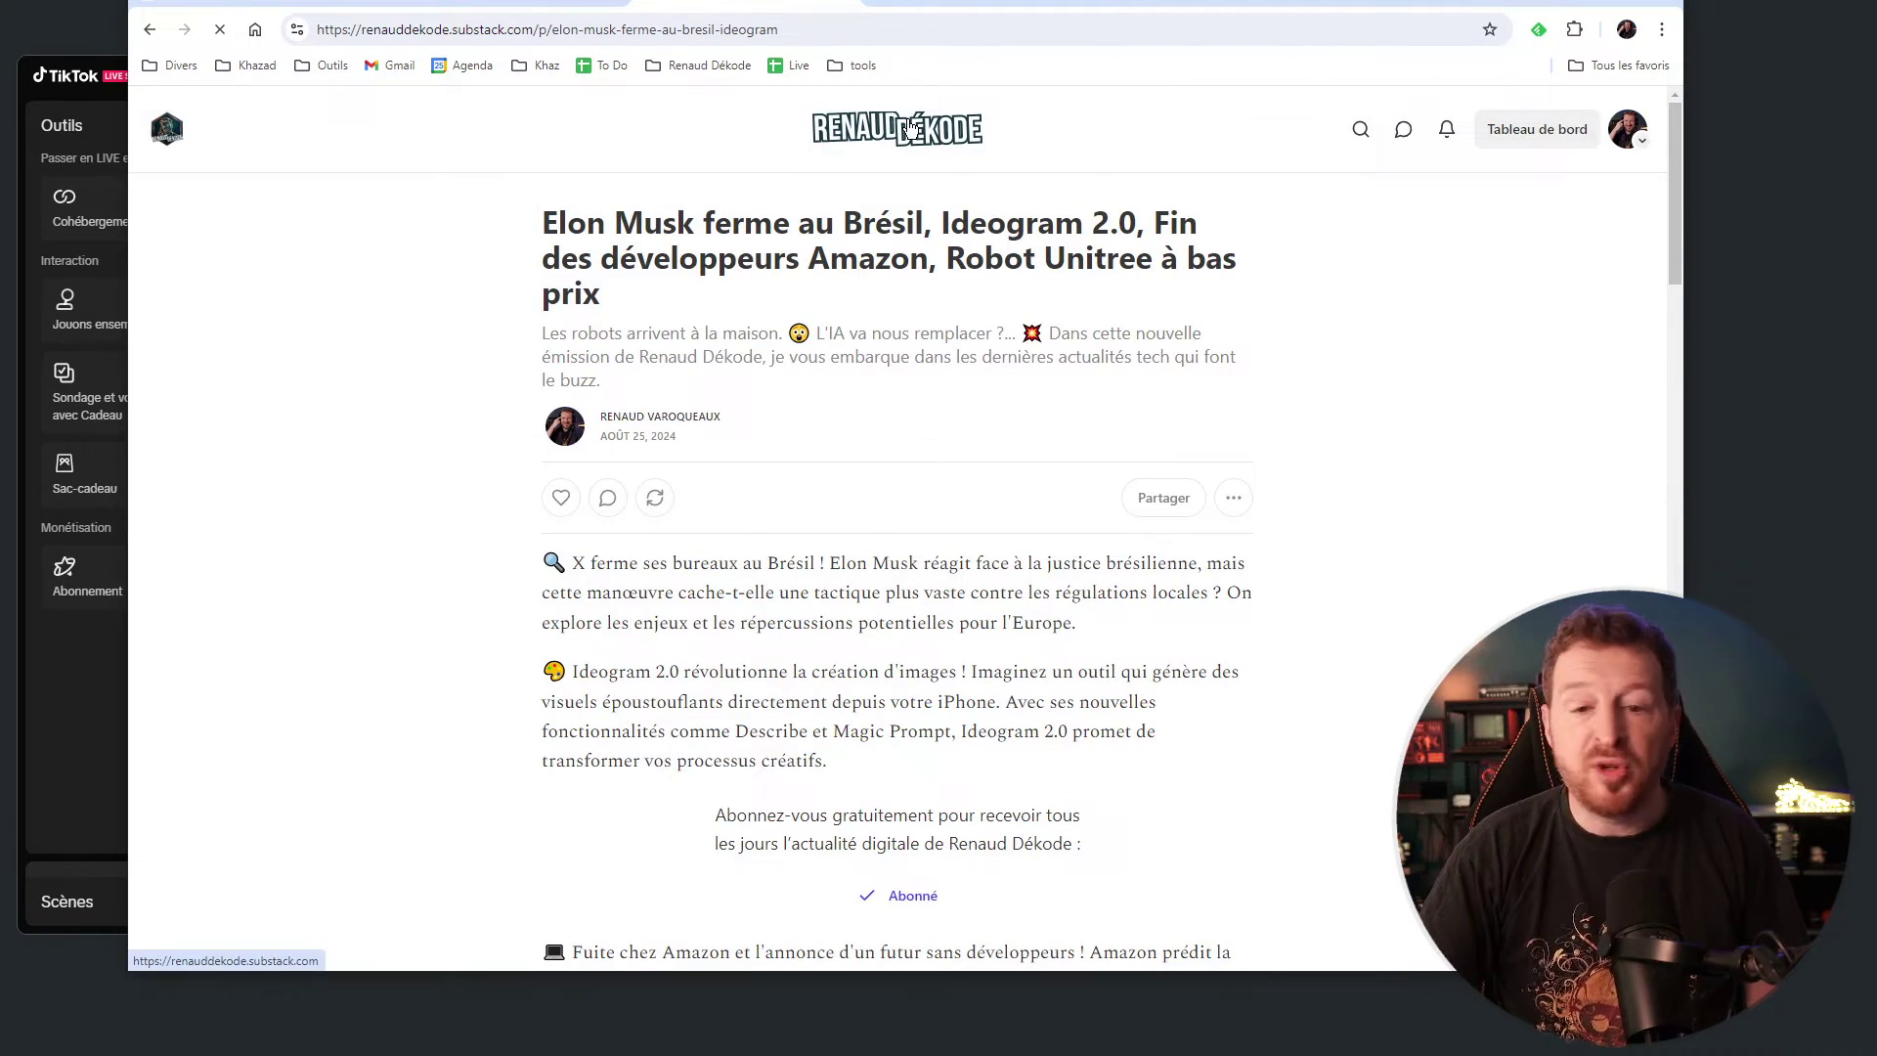
{"action": "left_click", "coordinate": [910, 127]}
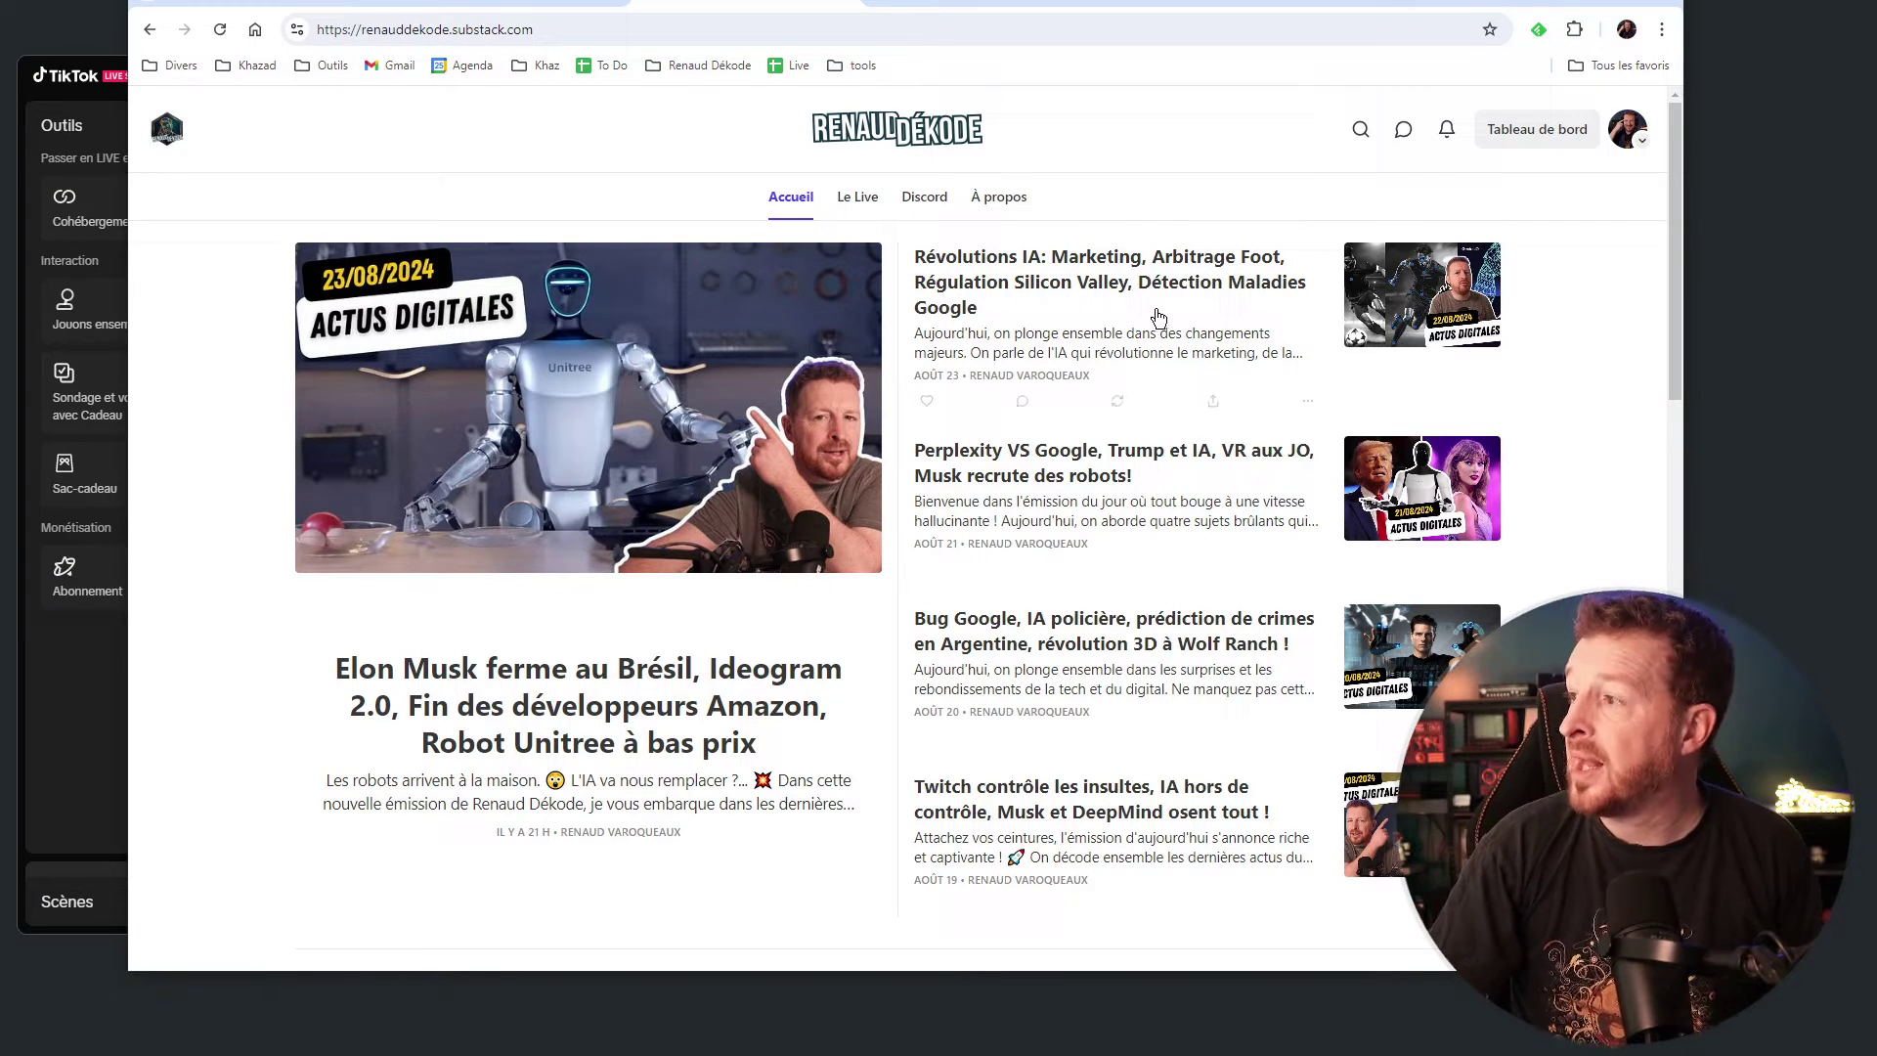
Reopen the featured post, view the extra actions available for it, and go back to the publication's home page.
{"action": "left_click", "coordinate": [592, 700]}
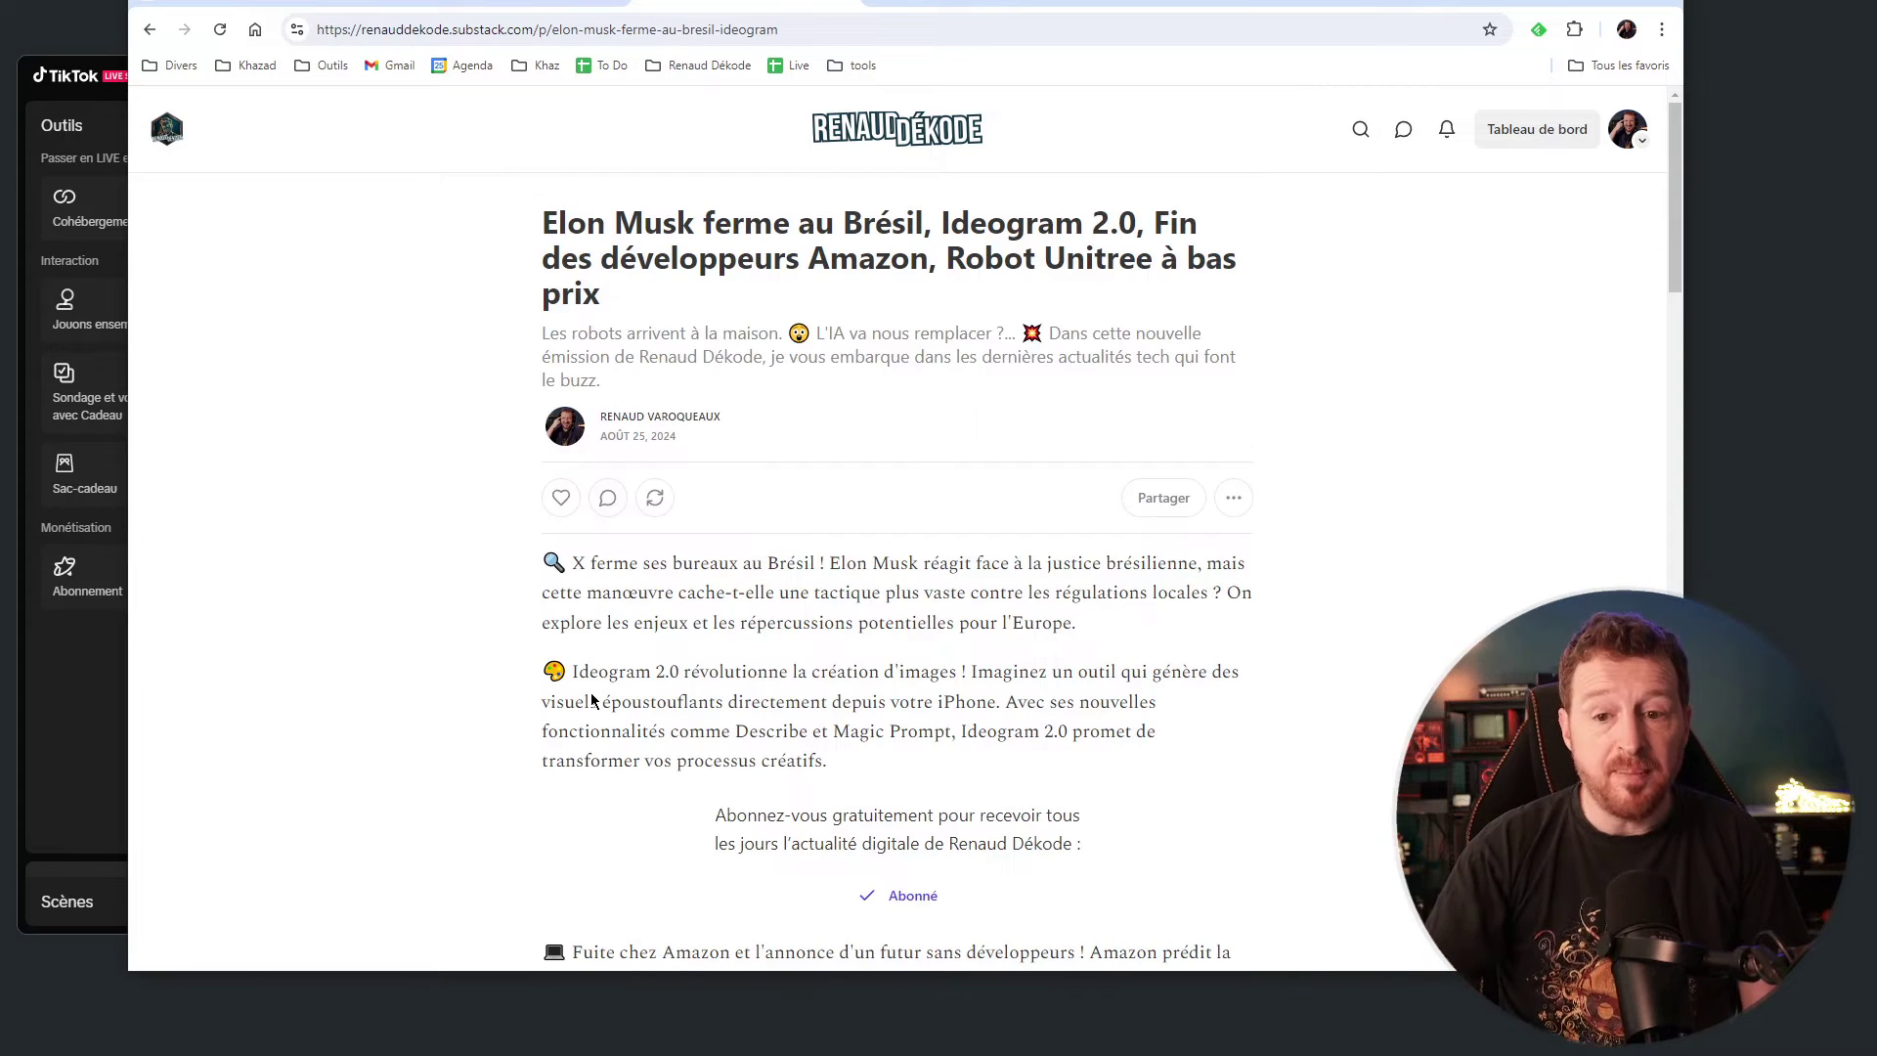
{"action": "scroll", "coordinate": [752, 371], "scroll_direction": "down", "scroll_amount": 2}
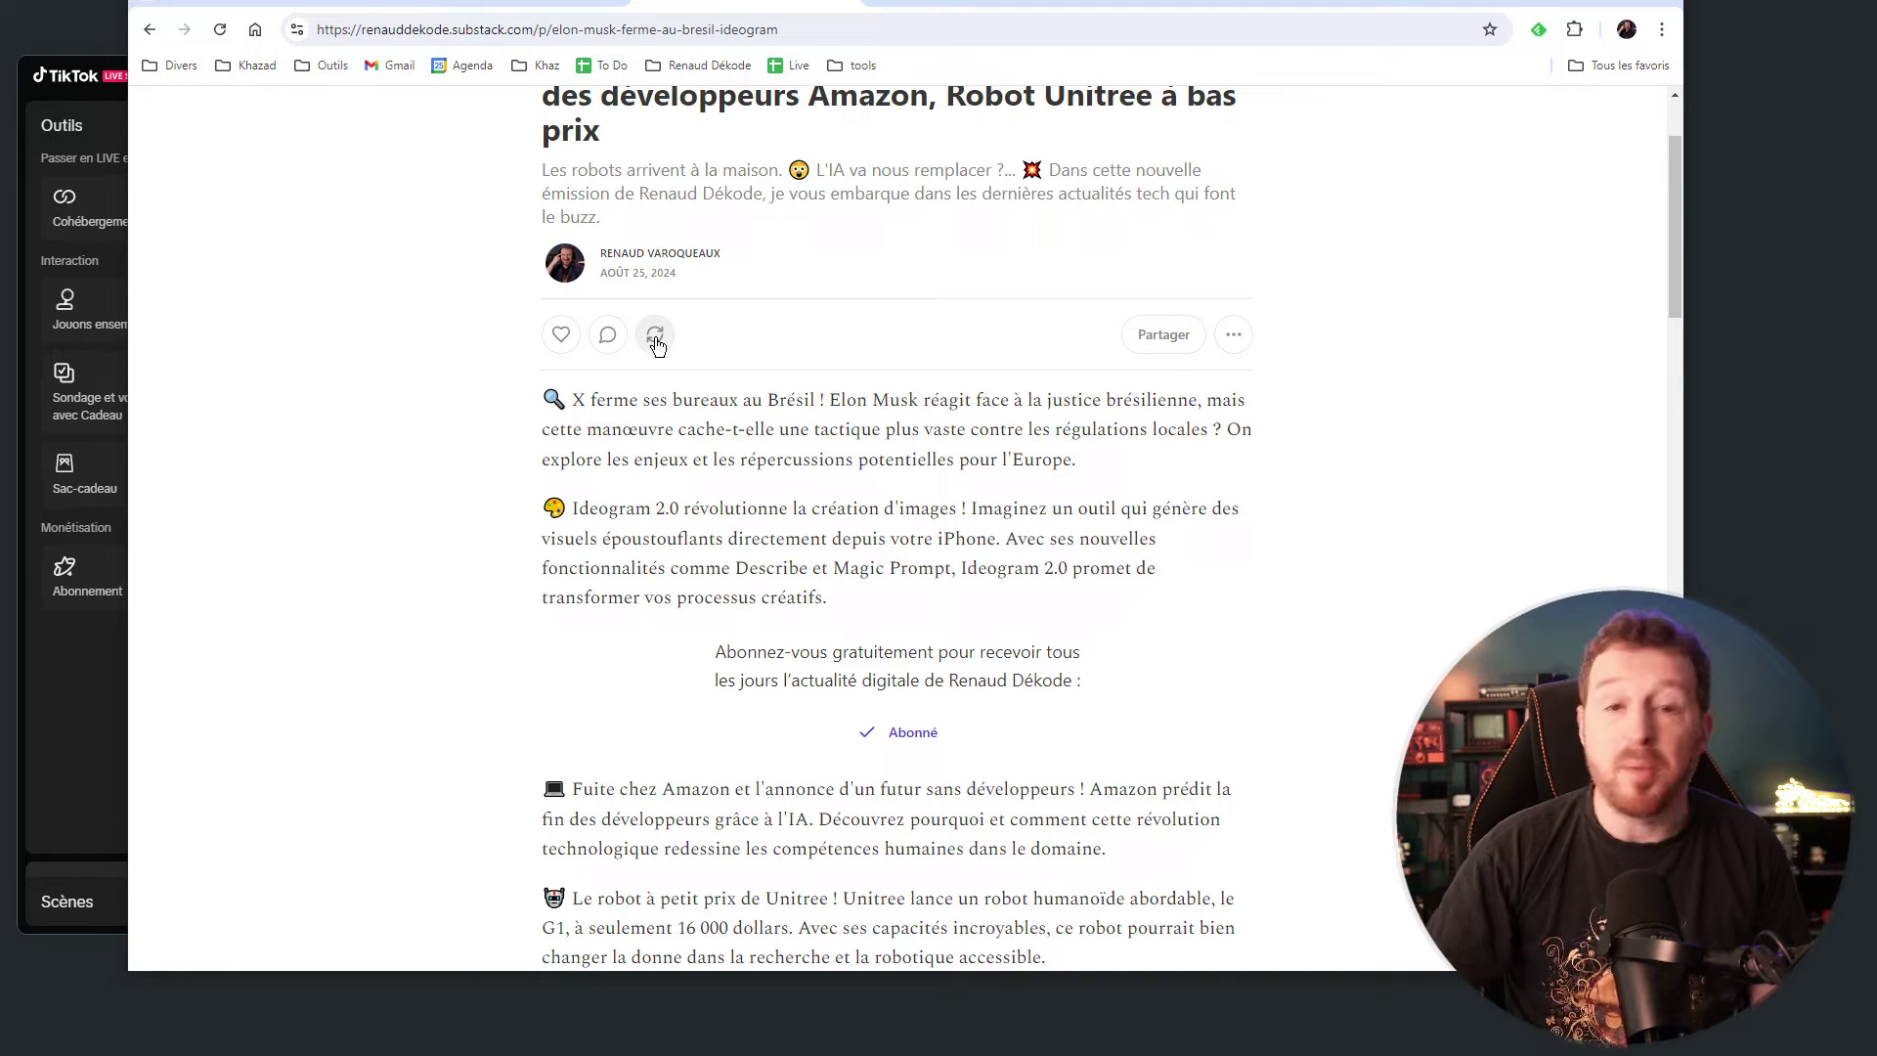
{"action": "left_click", "coordinate": [1222, 340]}
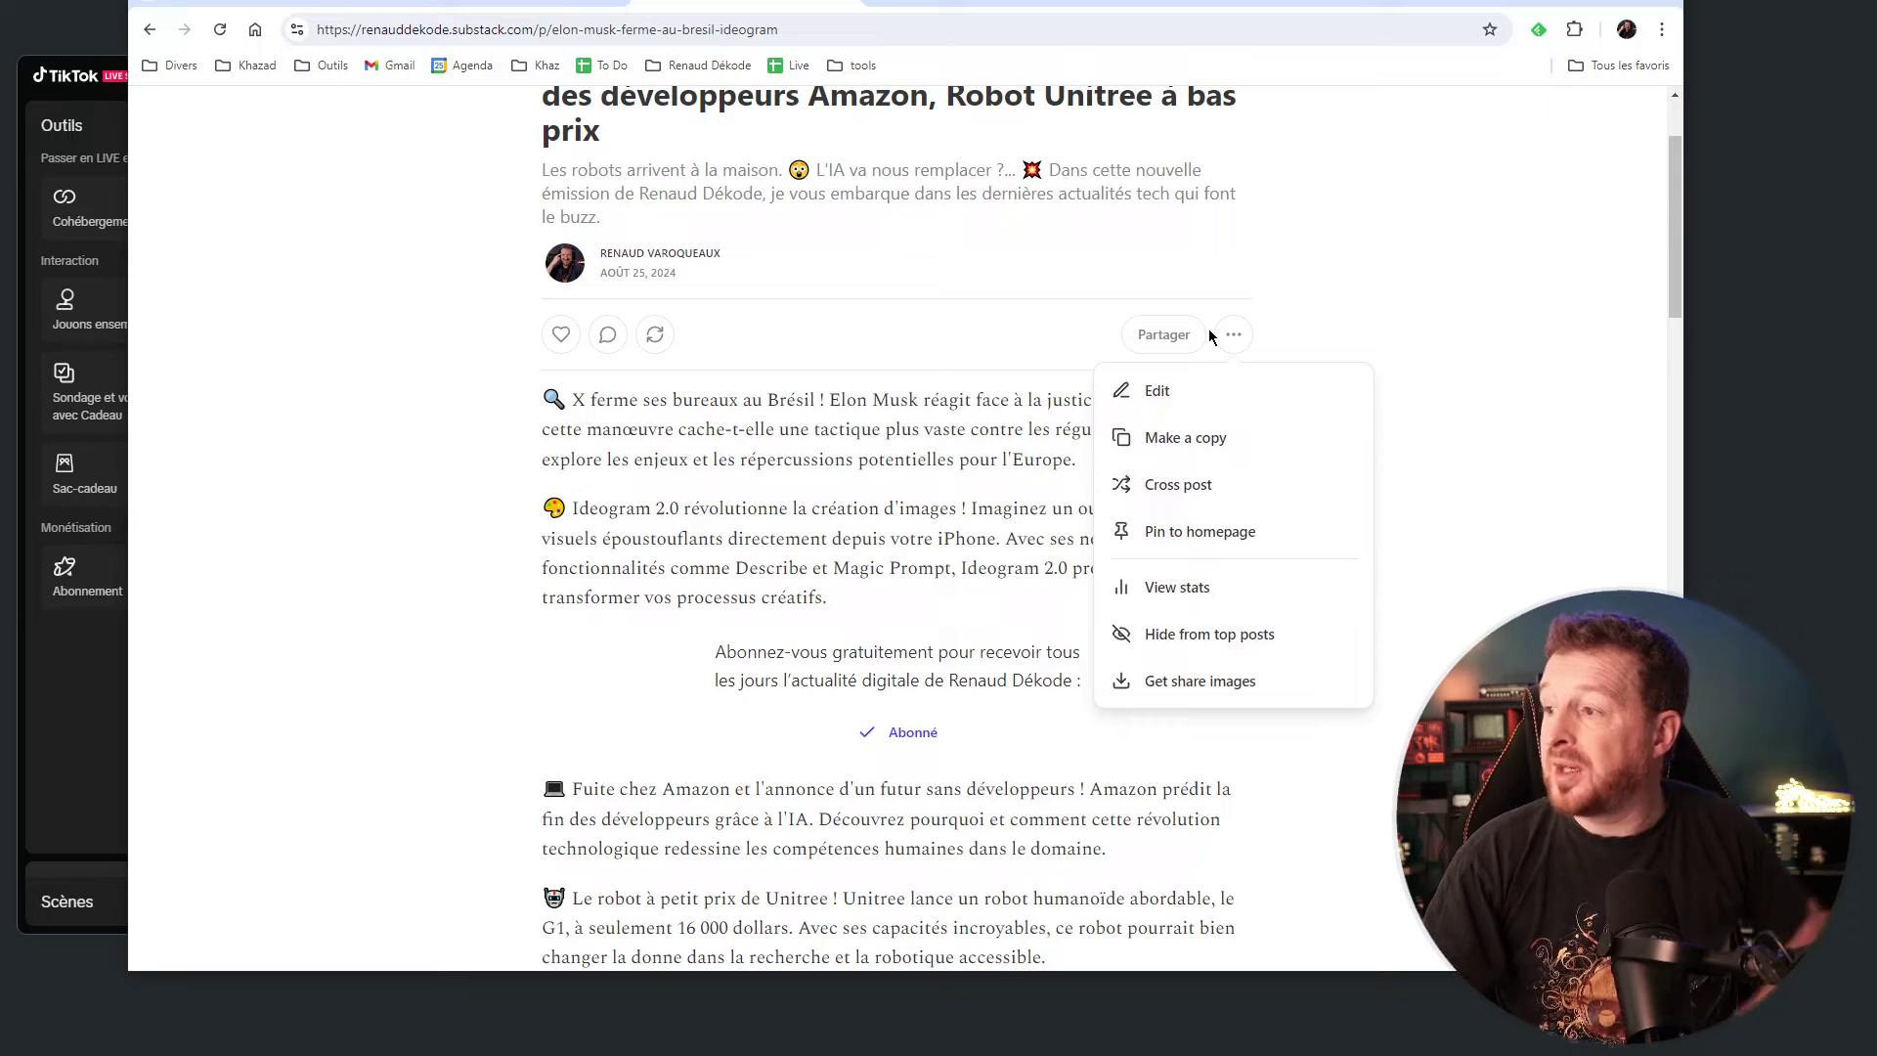
{"action": "left_click", "coordinate": [961, 354]}
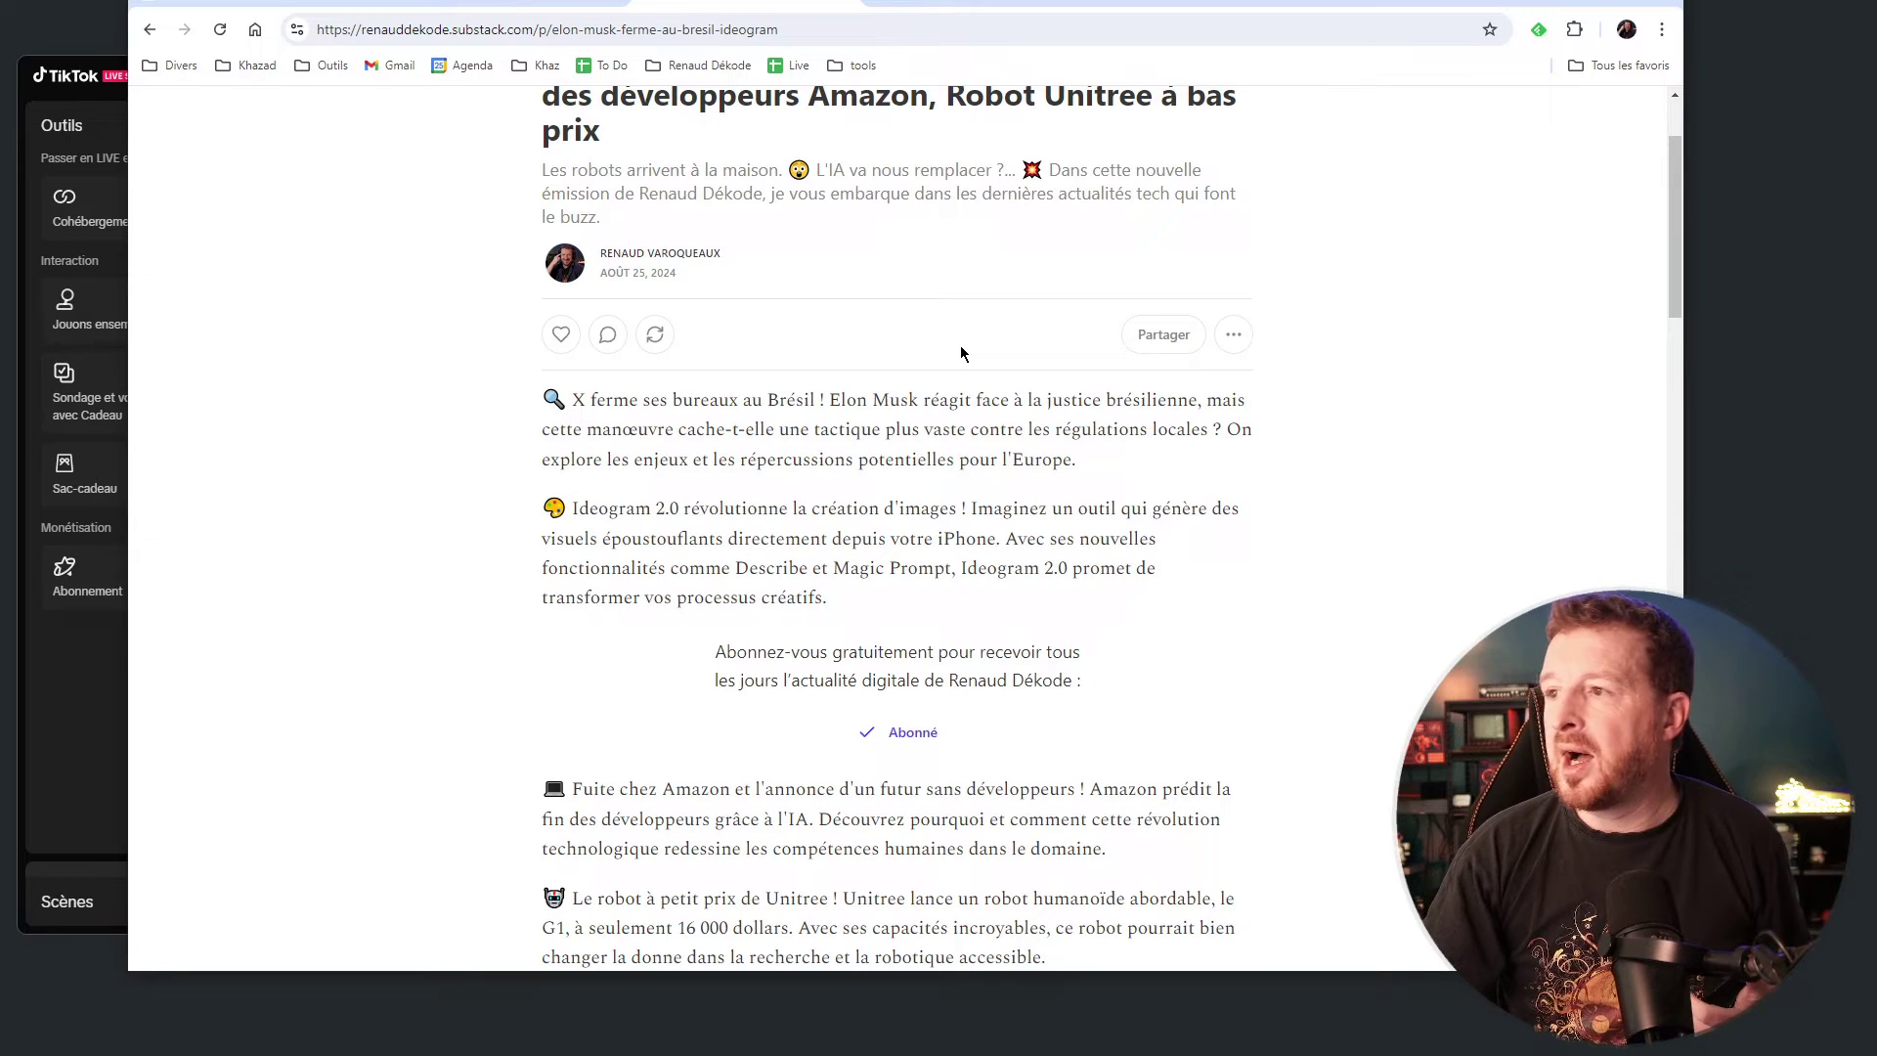
{"action": "scroll", "coordinate": [963, 350], "scroll_direction": "up", "scroll_amount": 2}
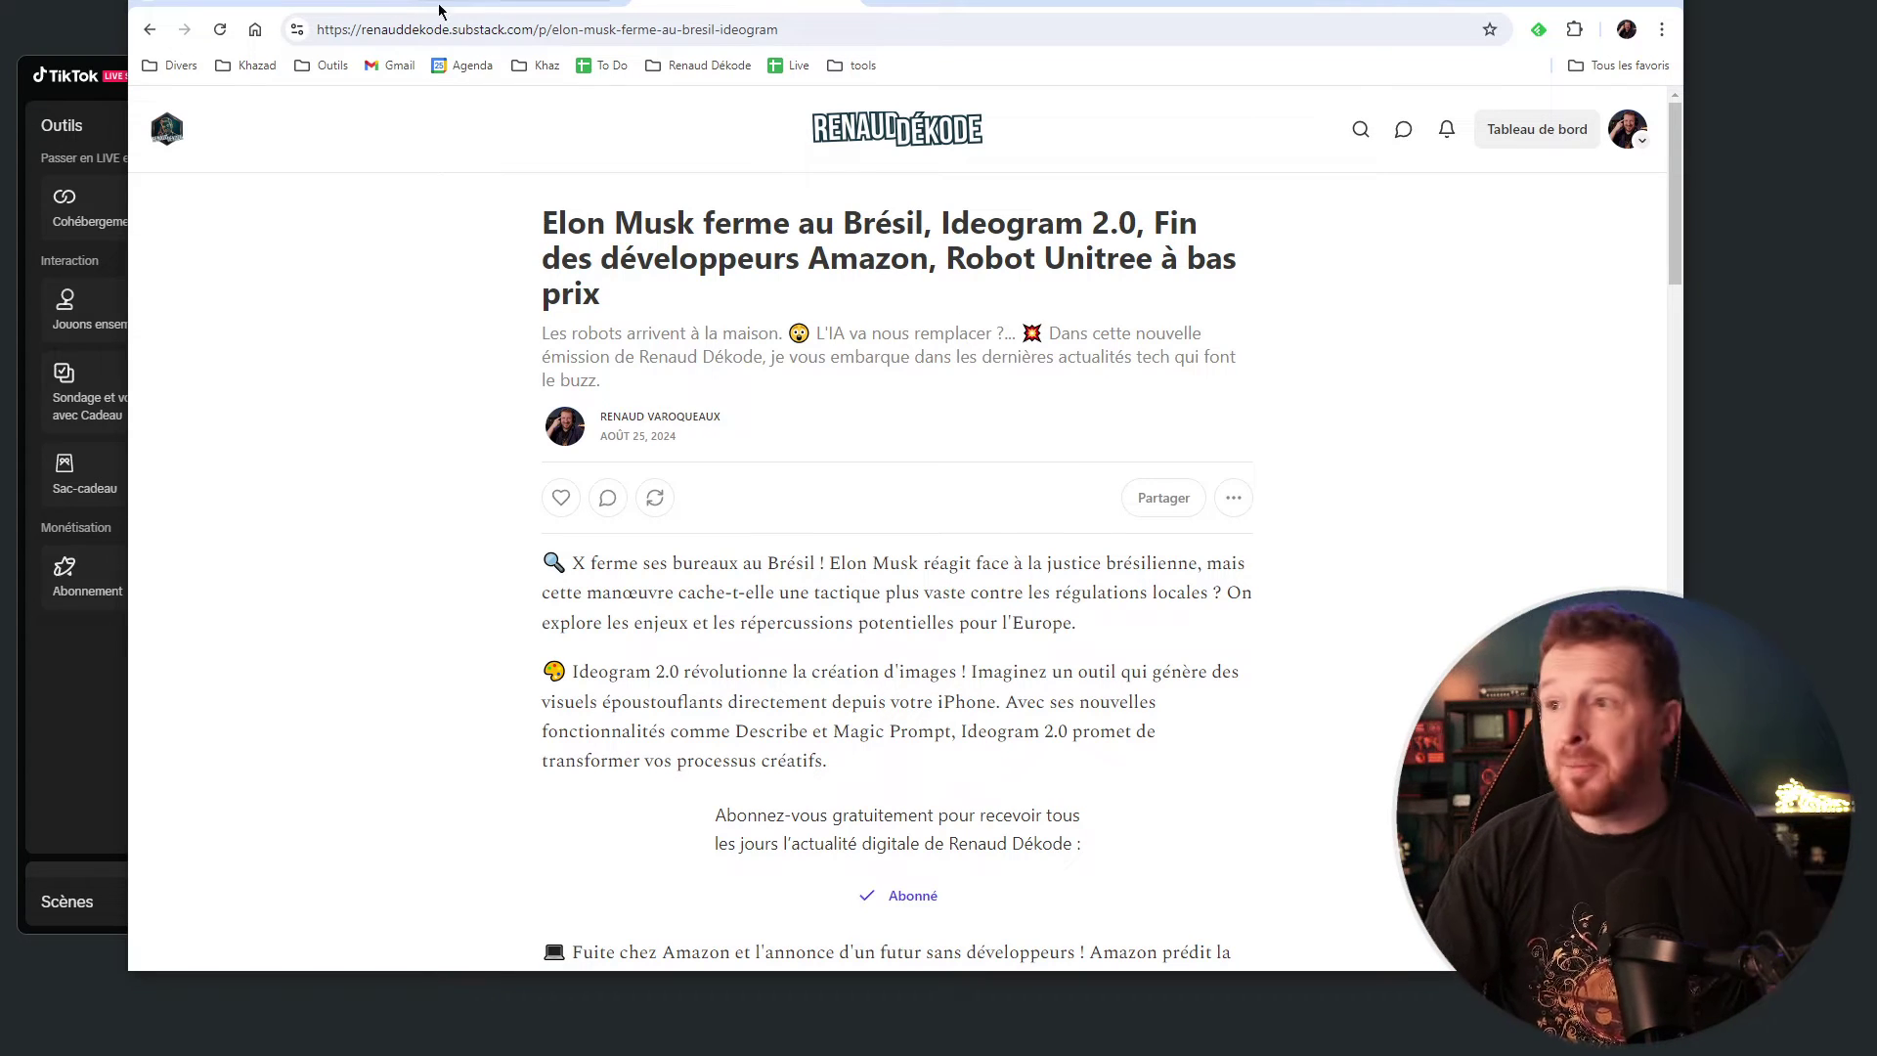
{"action": "left_click", "coordinate": [854, 122]}
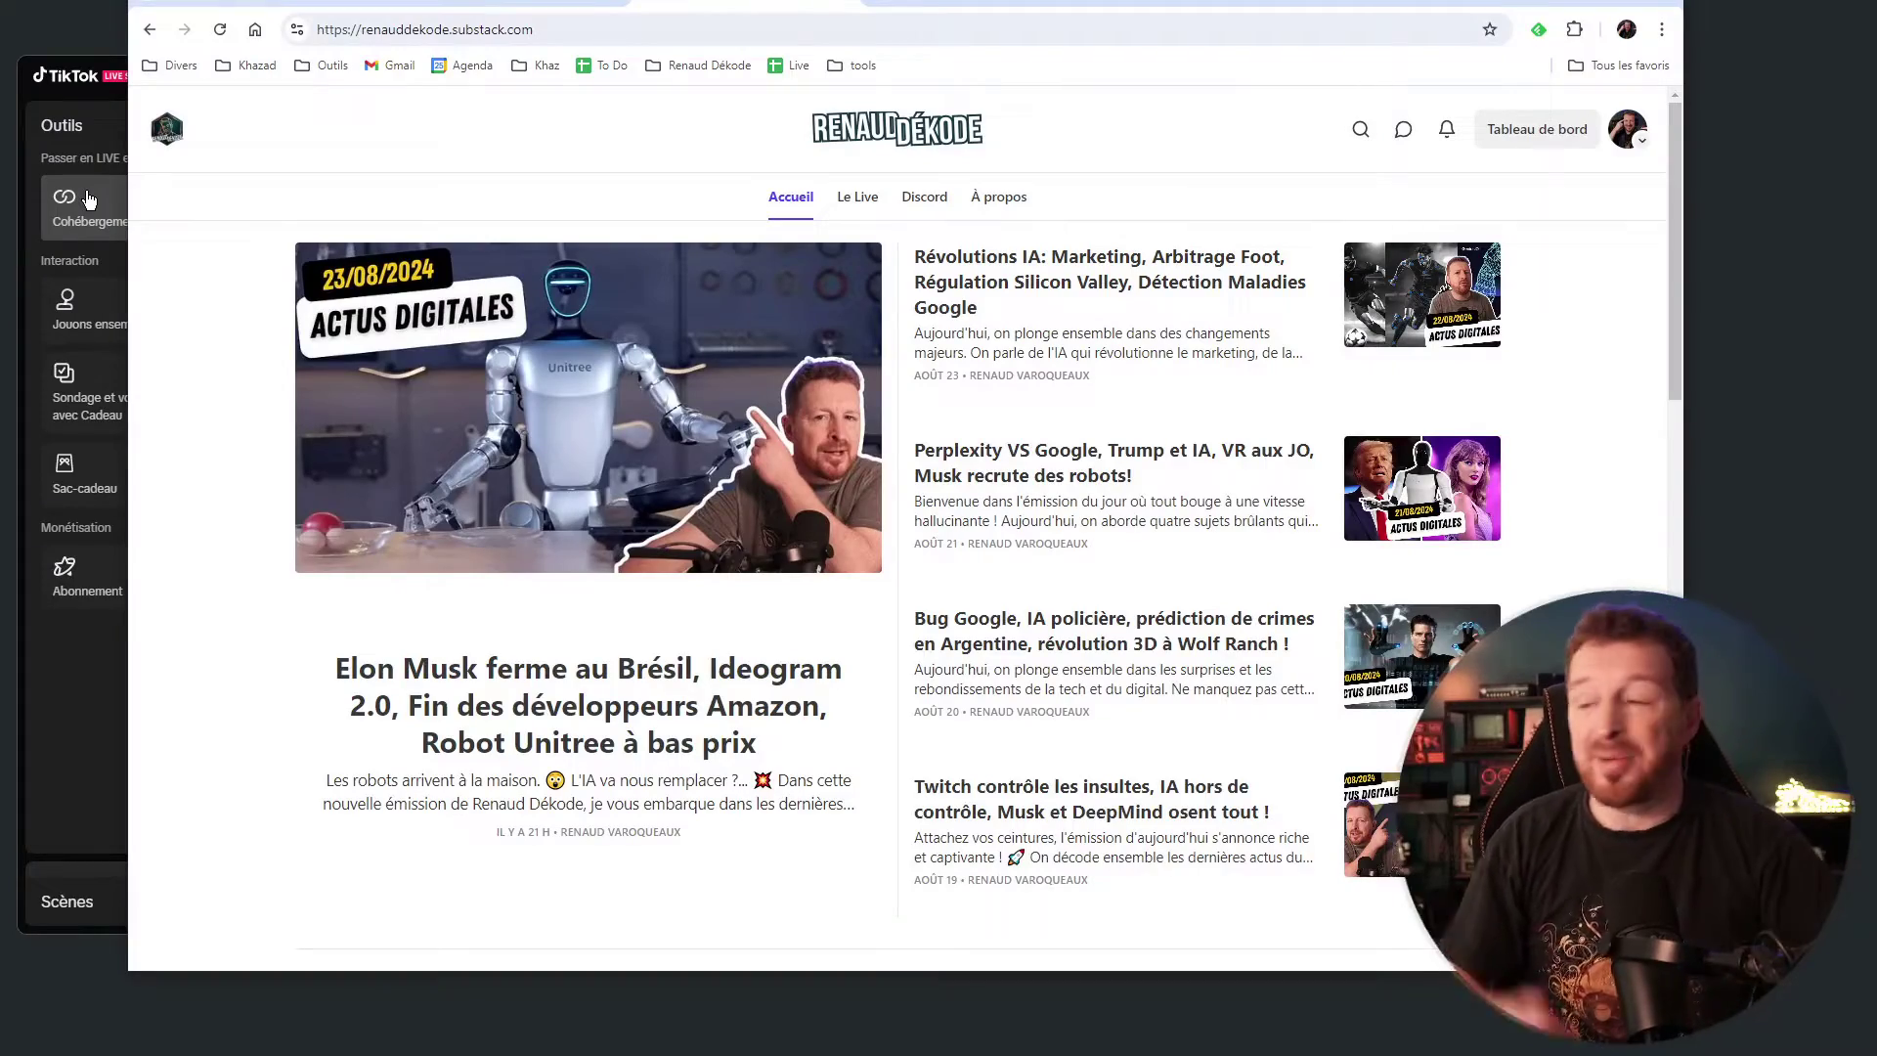
Open the featured post once more and view its text and free-subscription prompt.
{"action": "left_click", "coordinate": [606, 682]}
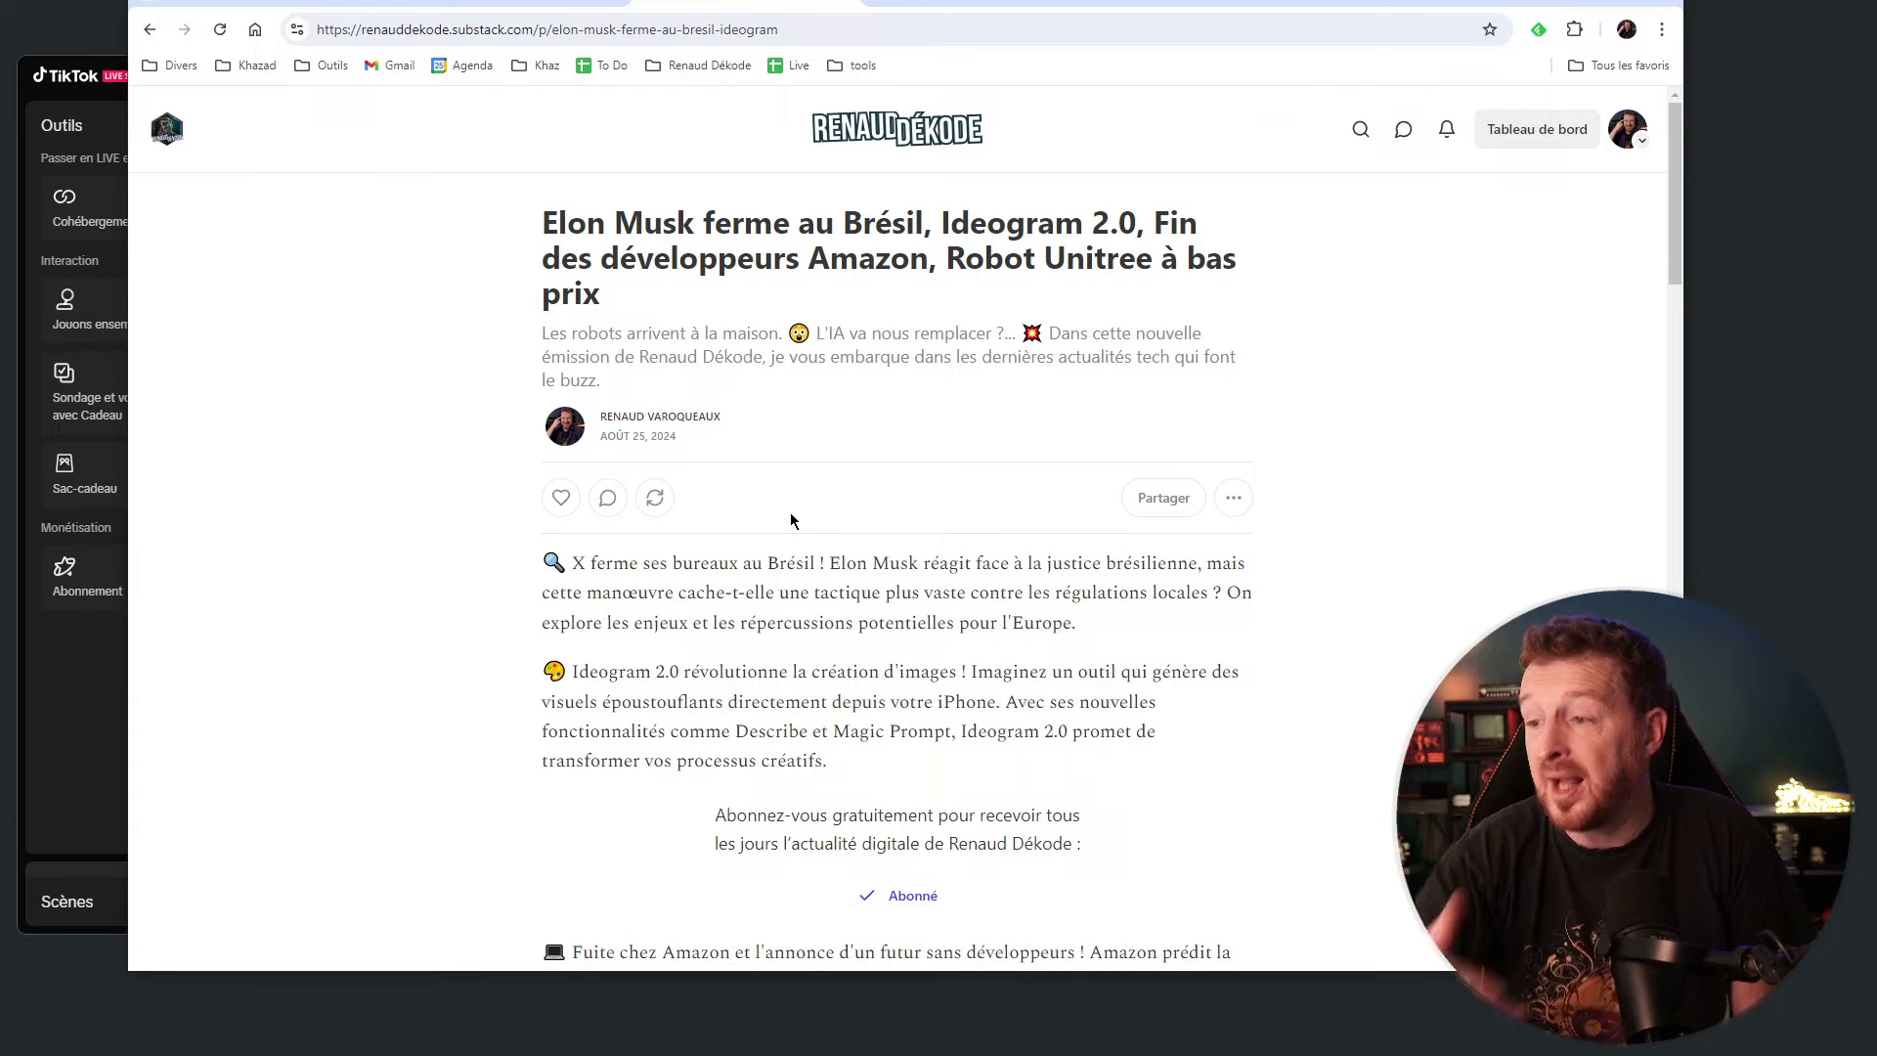
{"action": "scroll", "coordinate": [798, 515], "scroll_direction": "down", "scroll_amount": 2}
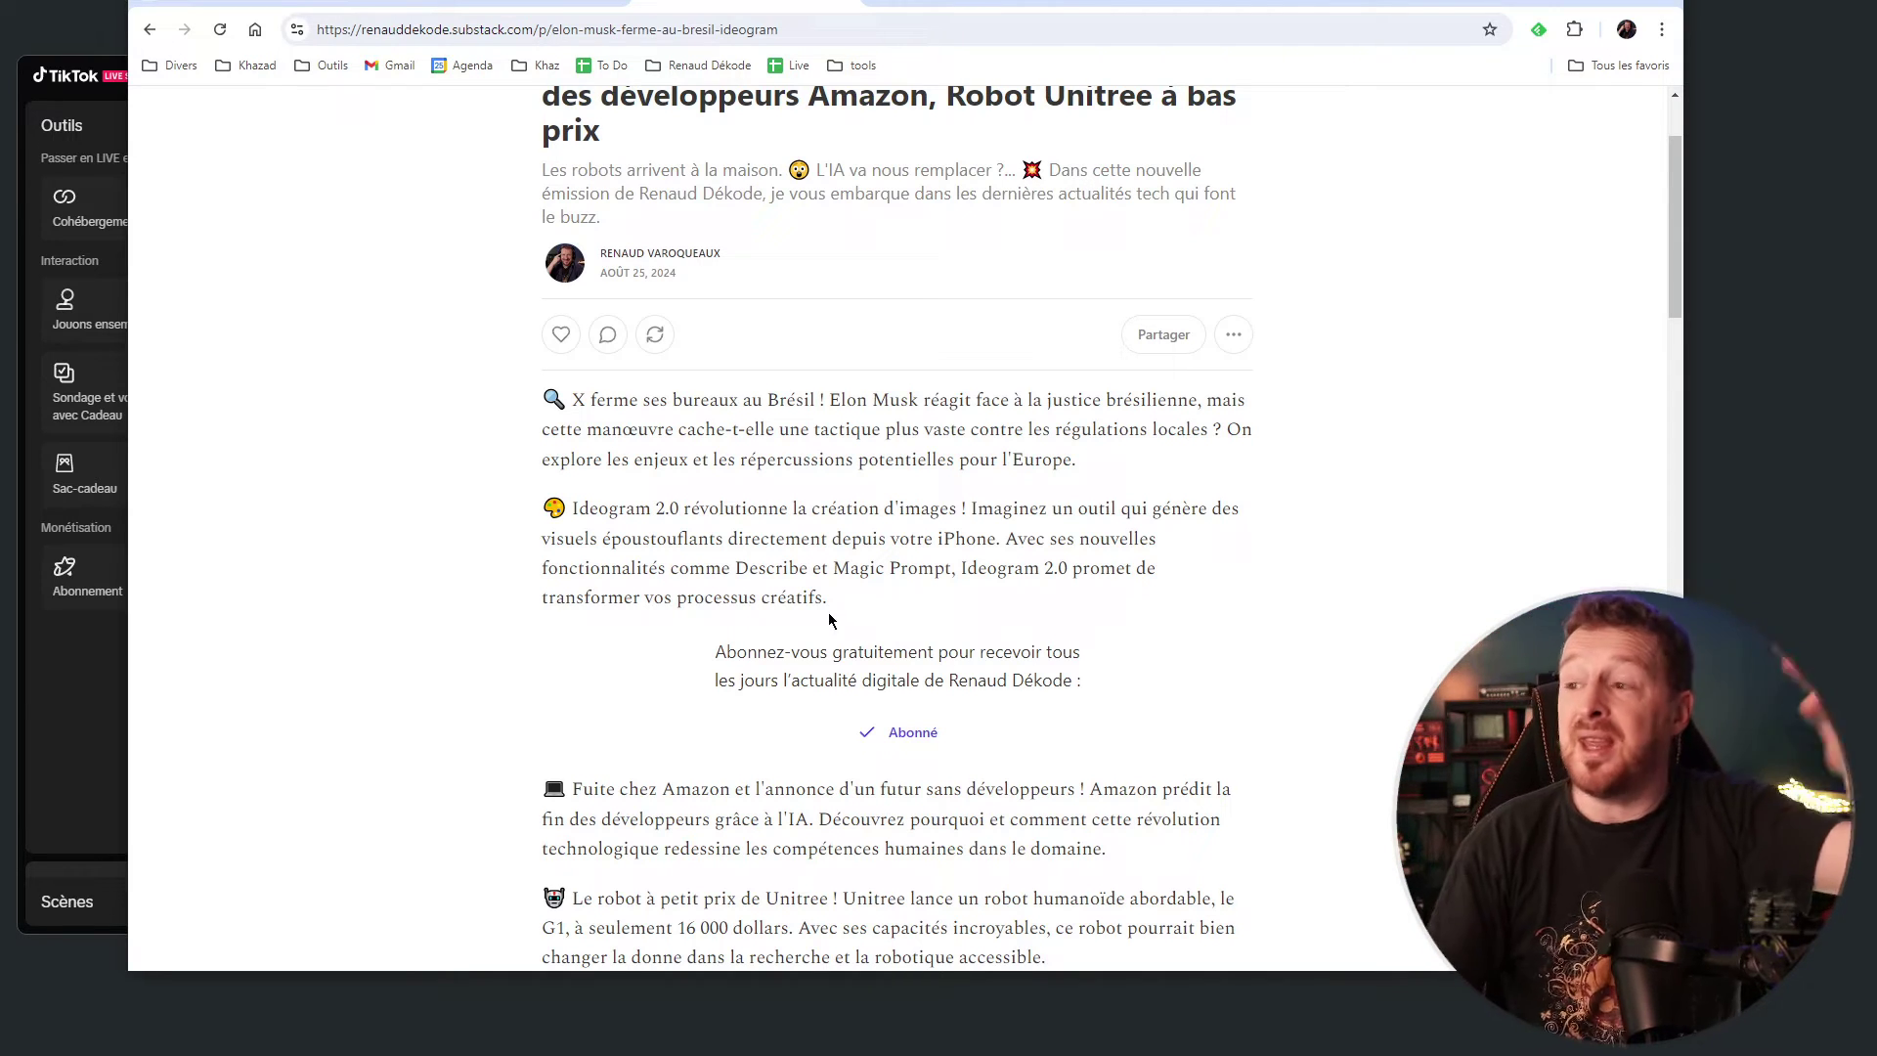
{"action": "scroll", "coordinate": [894, 627], "scroll_direction": "up", "scroll_amount": 2}
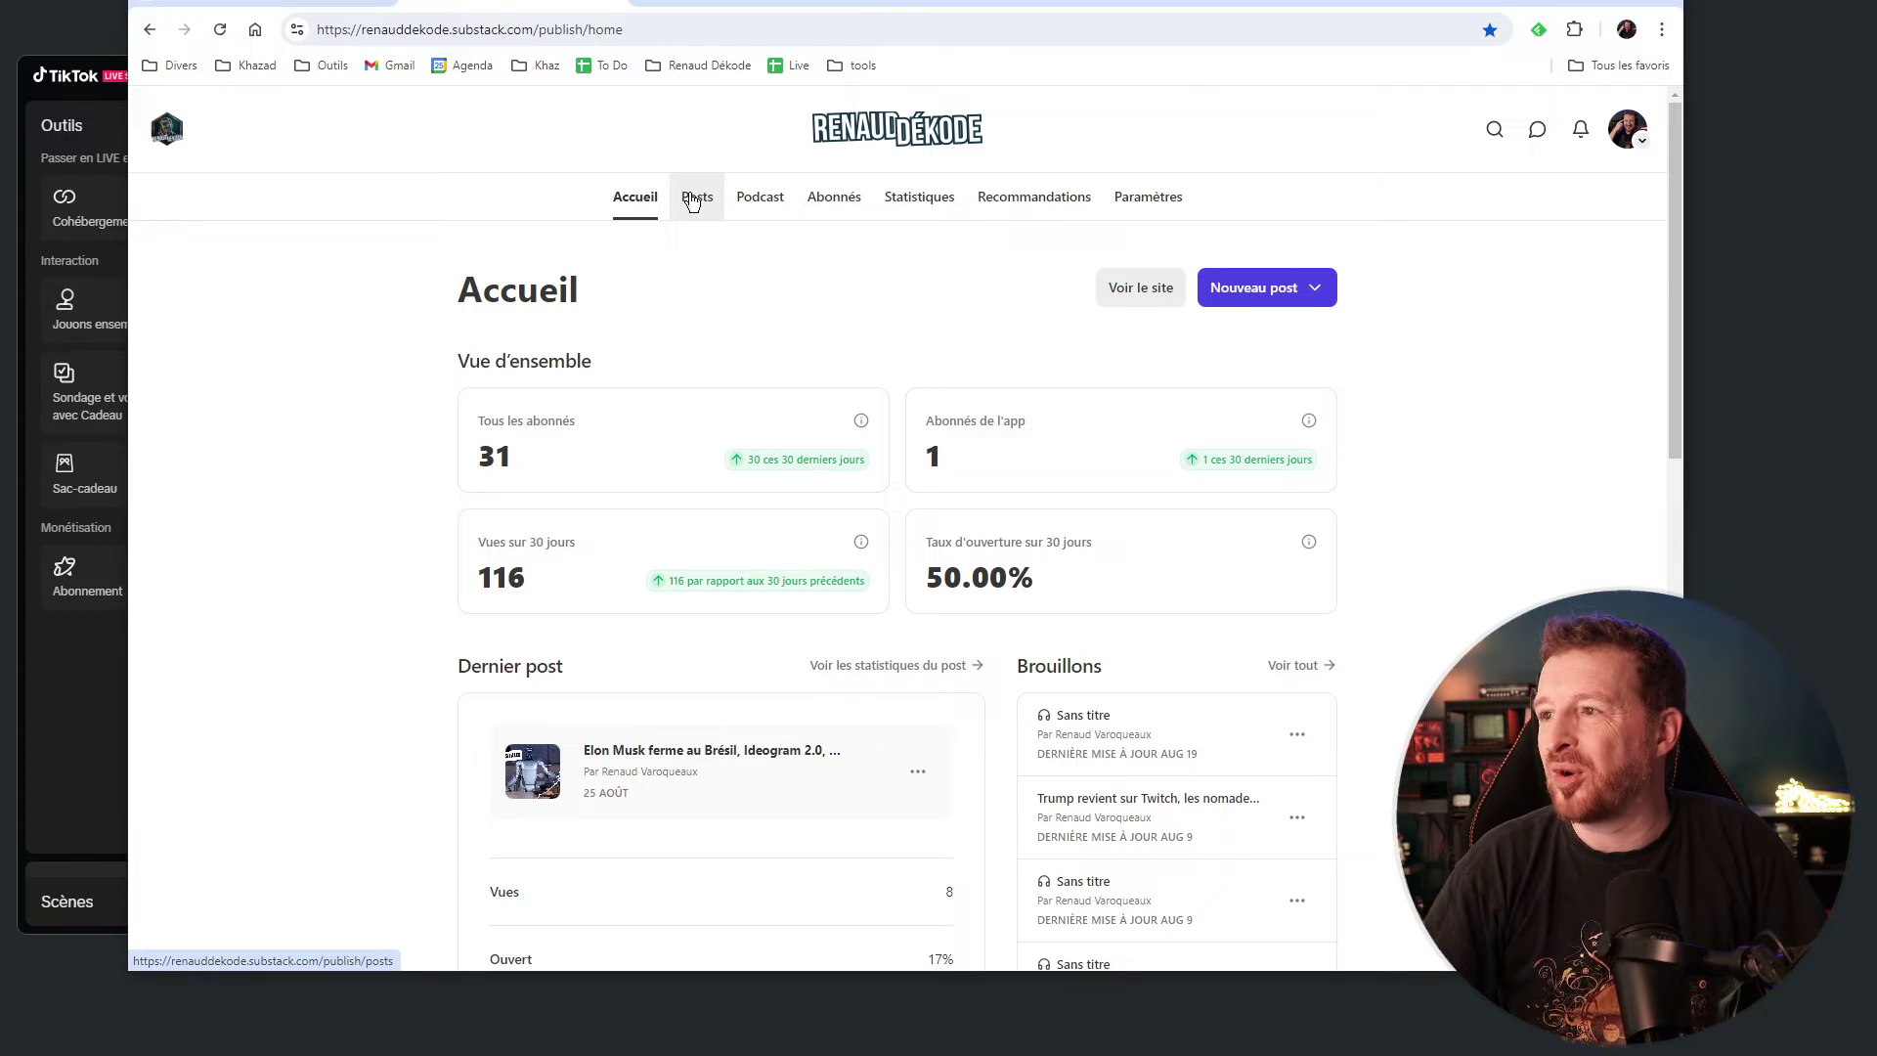
Open the publication's settings from the dashboard and review the basic information, payment and brand options.
{"action": "left_click", "coordinate": [1140, 184]}
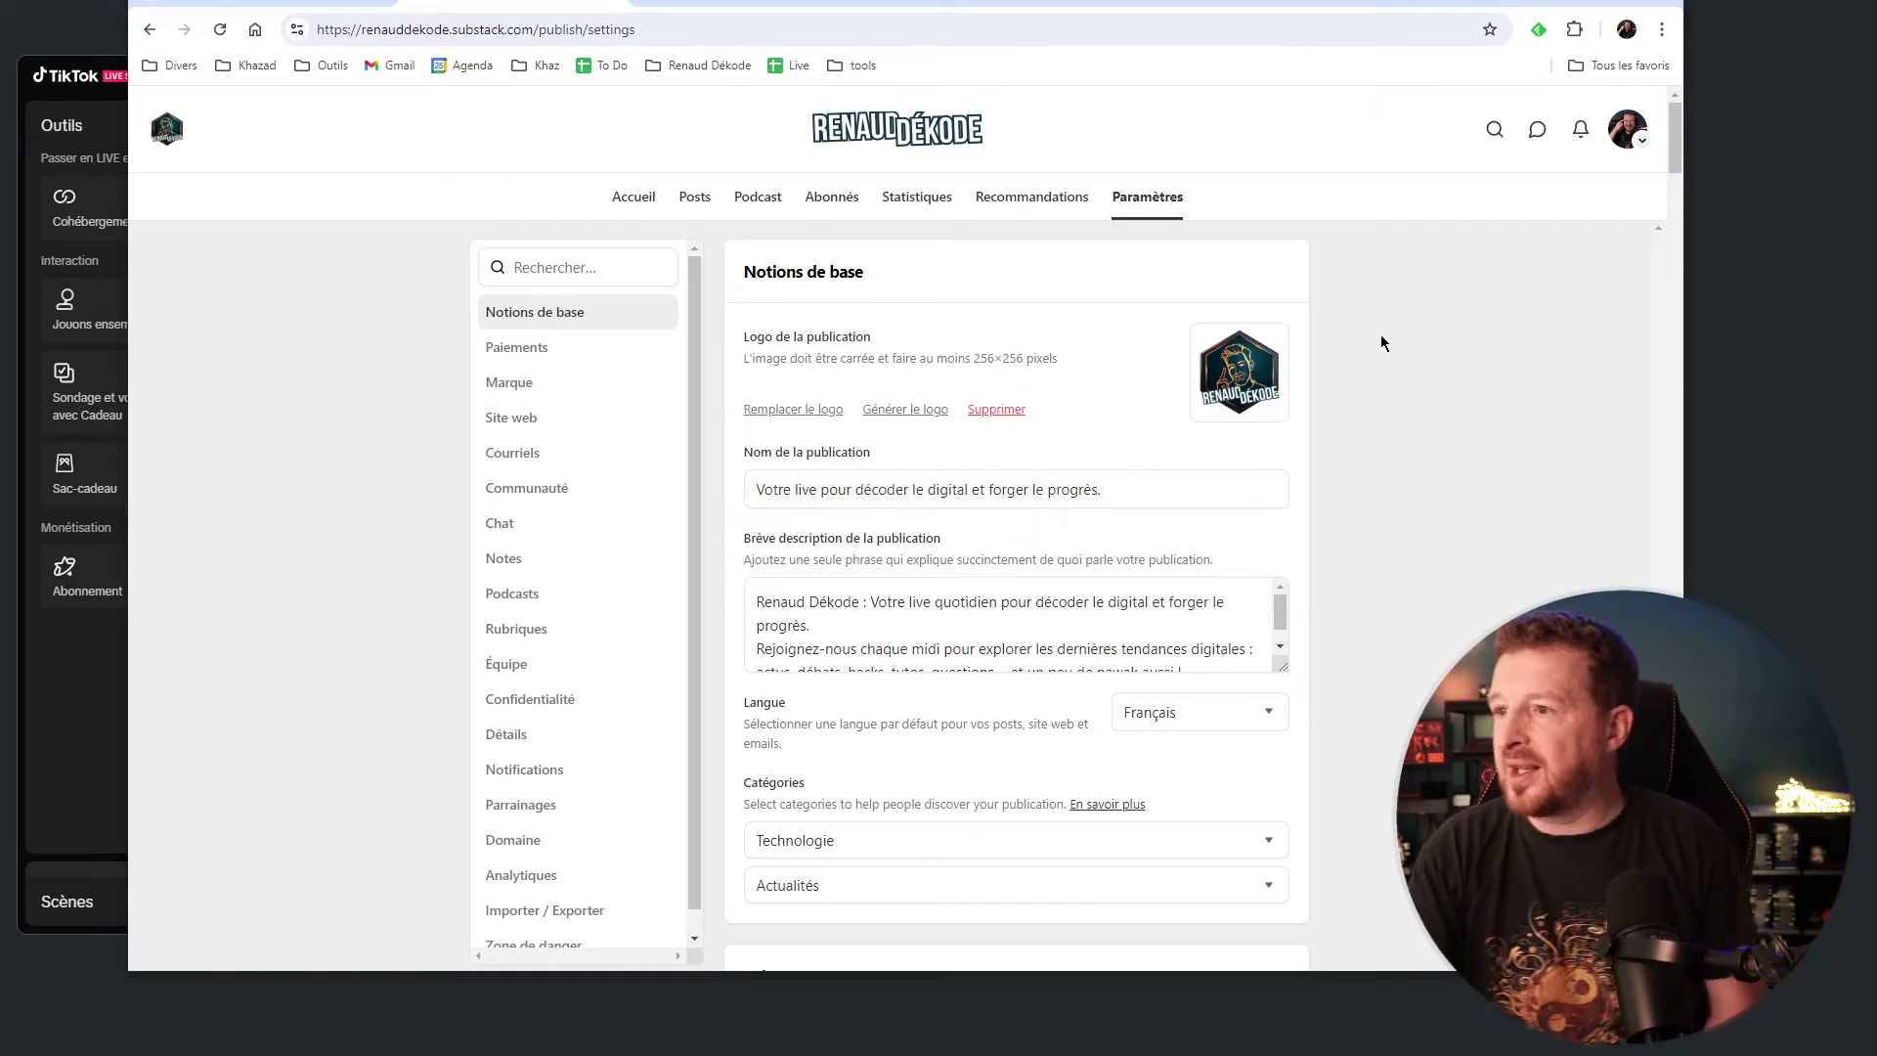
{"action": "scroll", "coordinate": [549, 407], "scroll_direction": "down", "scroll_amount": 8}
{"action": "scroll", "coordinate": [871, 406], "scroll_direction": "up", "scroll_amount": 8}
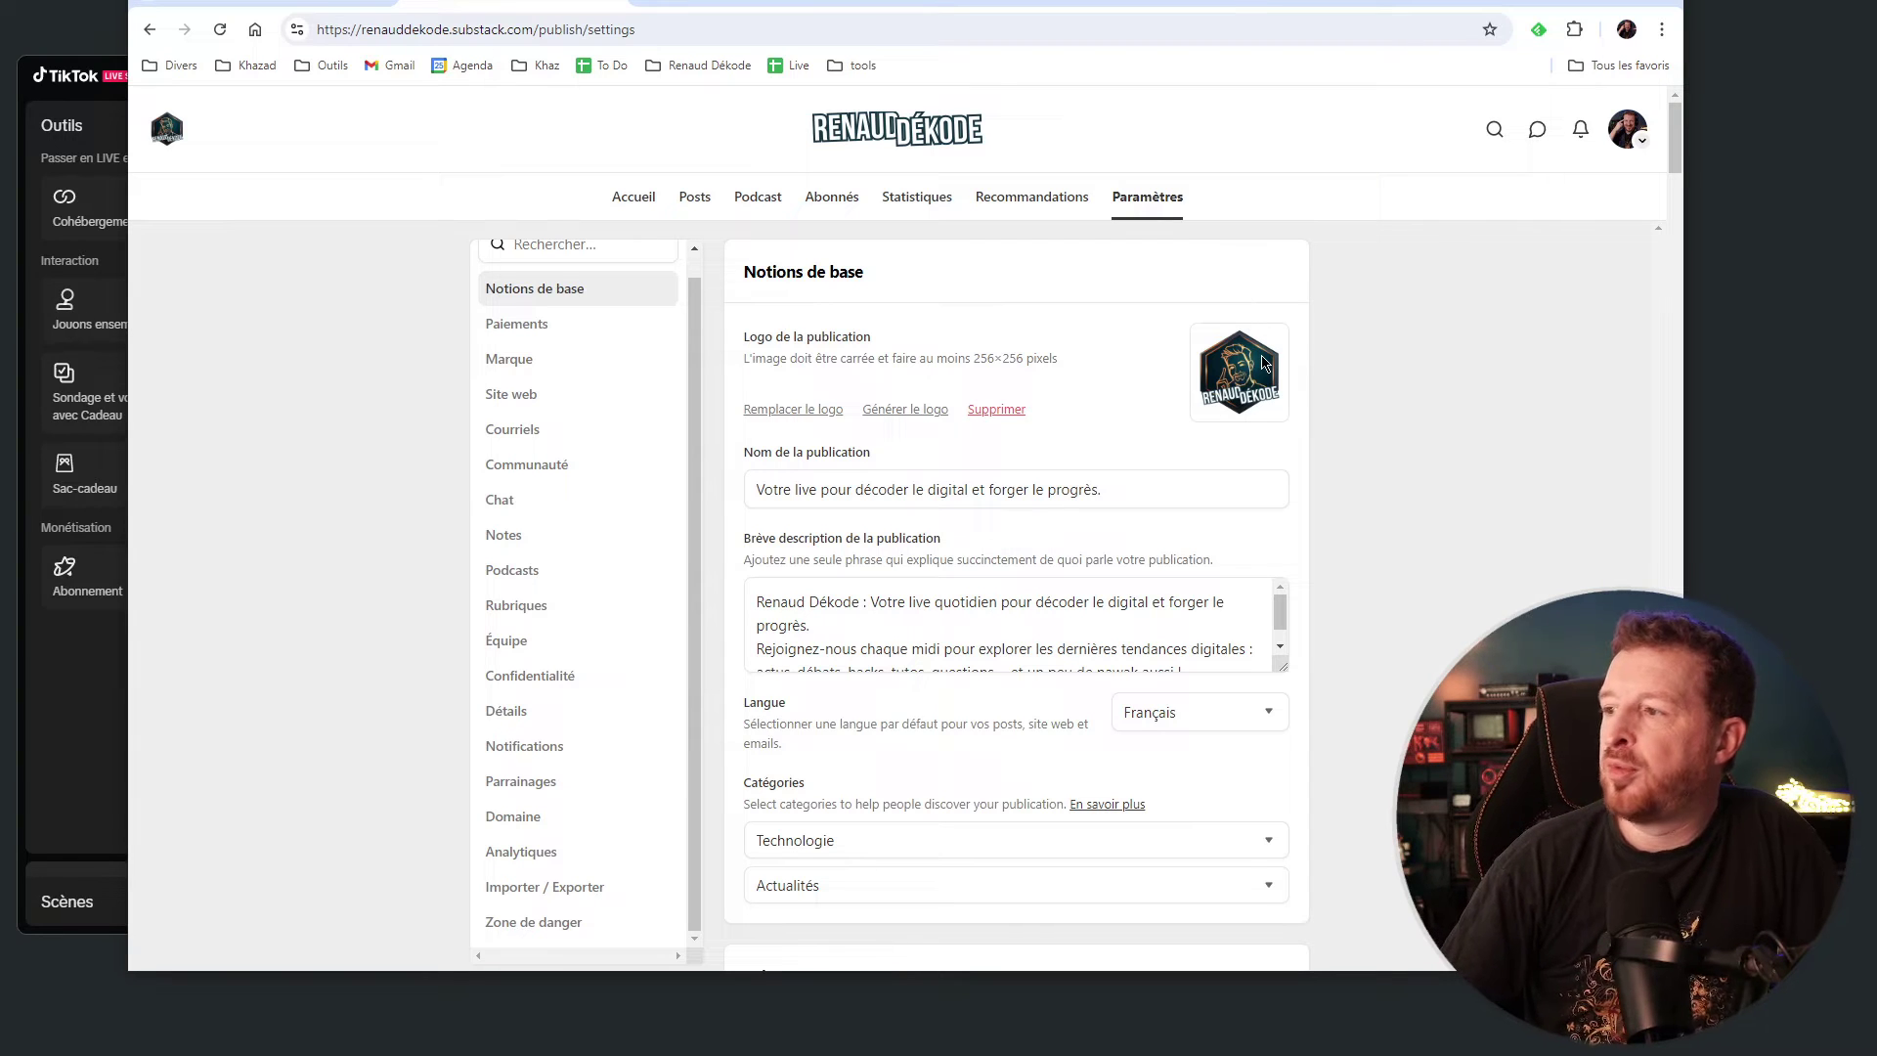
{"action": "scroll", "coordinate": [932, 476], "scroll_direction": "down", "scroll_amount": 3}
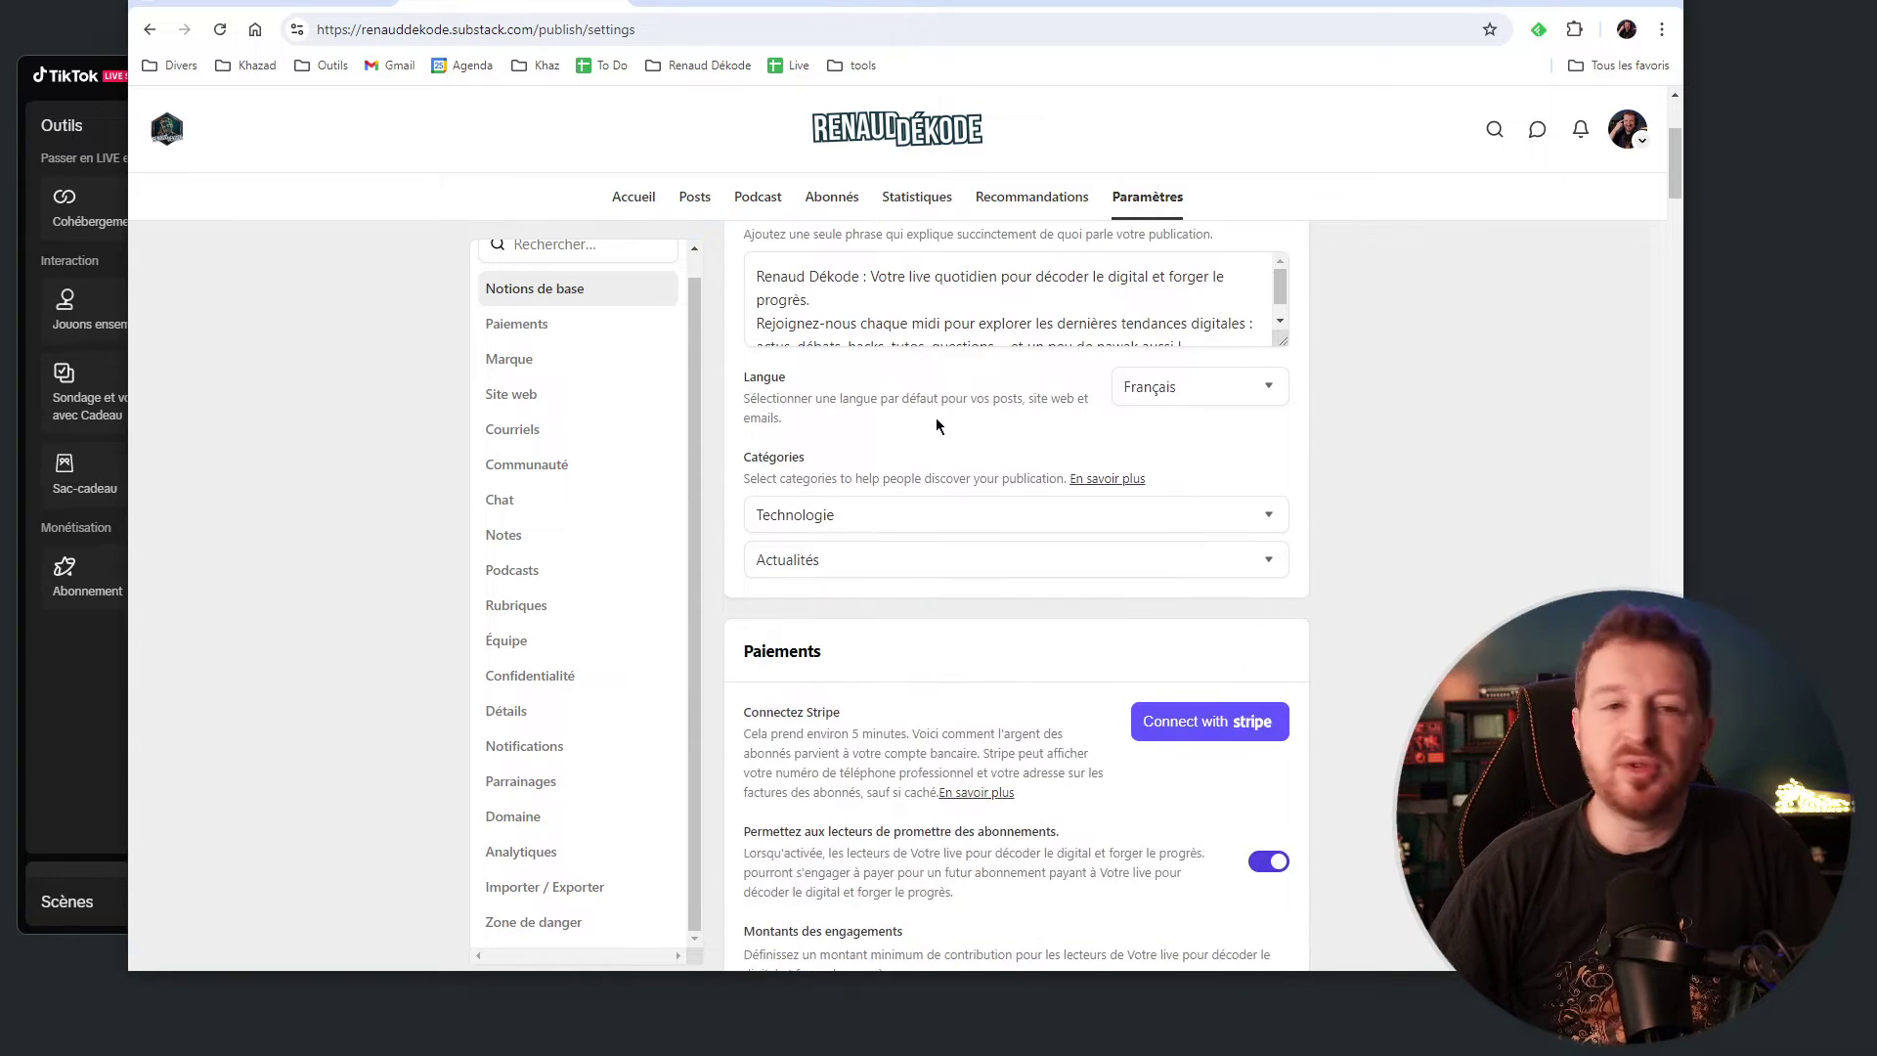
{"action": "scroll", "coordinate": [925, 422], "scroll_direction": "down", "scroll_amount": 3}
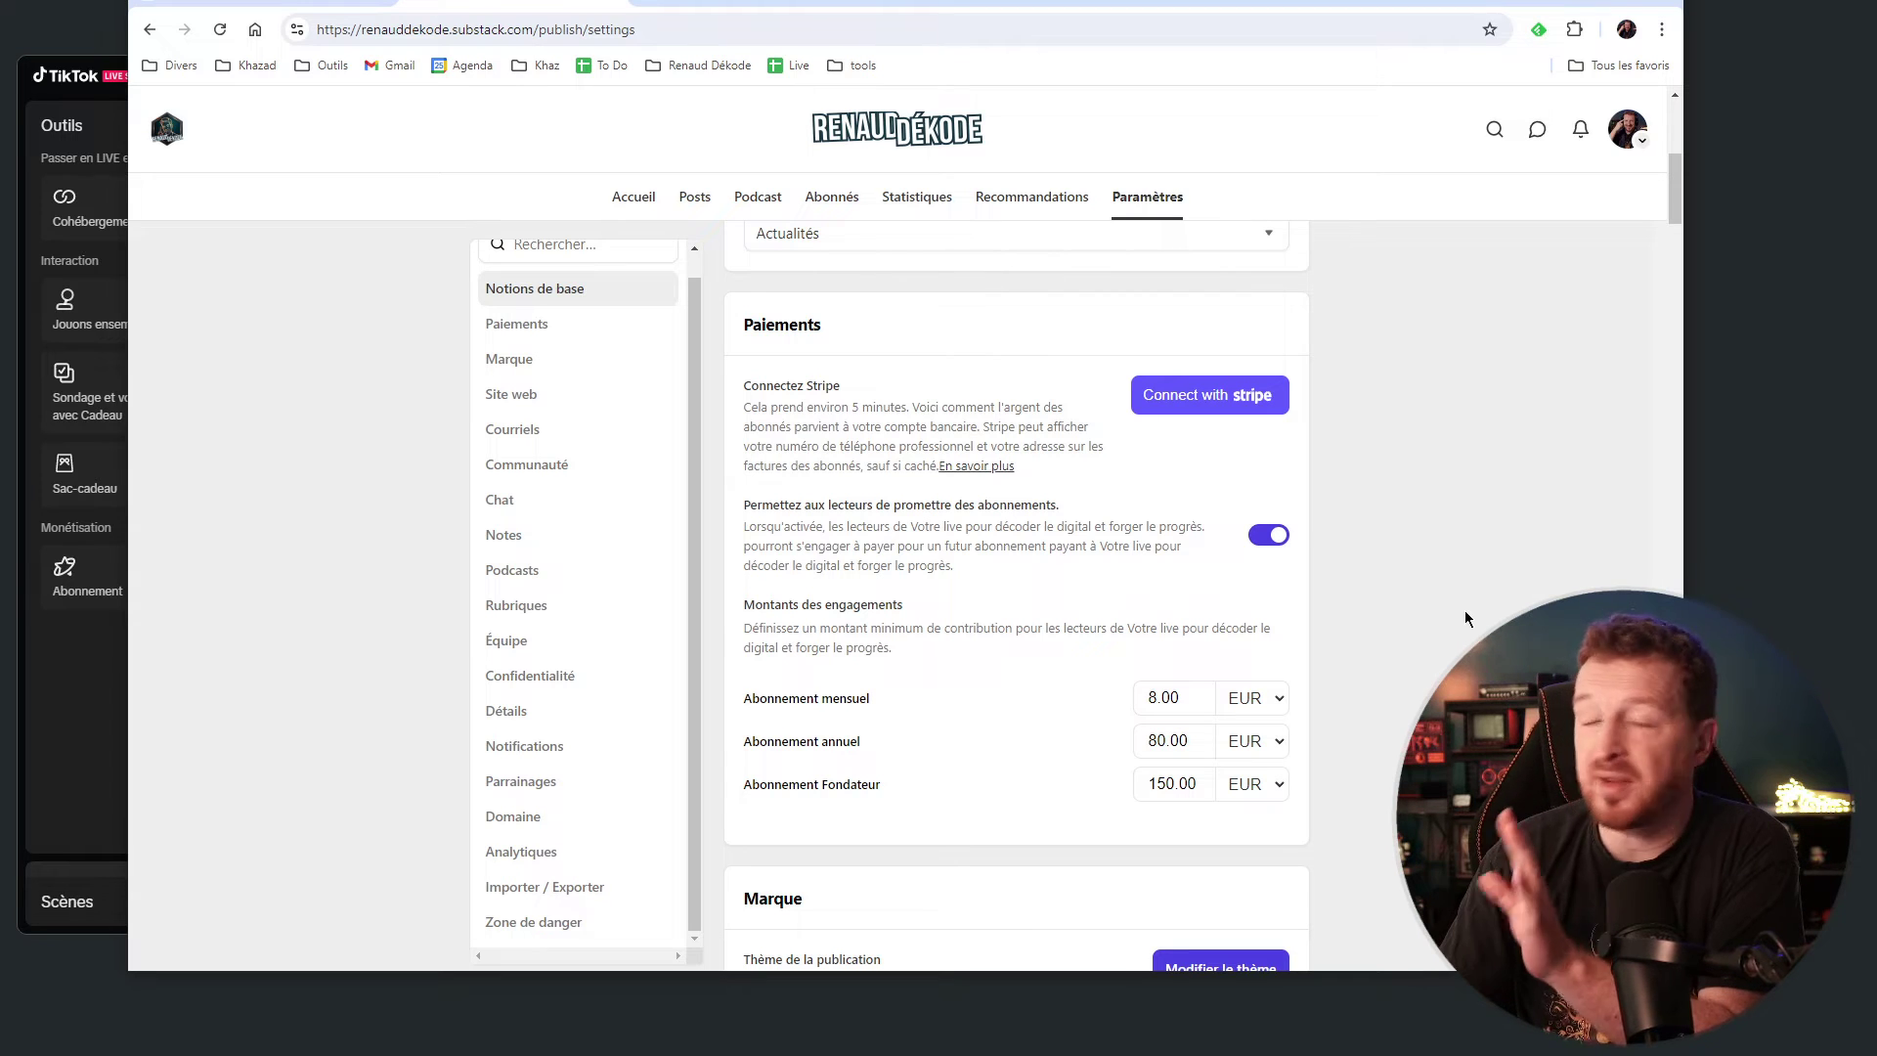
{"action": "scroll", "coordinate": [1454, 589], "scroll_direction": "down", "scroll_amount": 3}
Review the navigation bar links in the website settings and compare them with the public home page.
{"action": "scroll", "coordinate": [1455, 589], "scroll_direction": "down", "scroll_amount": 8}
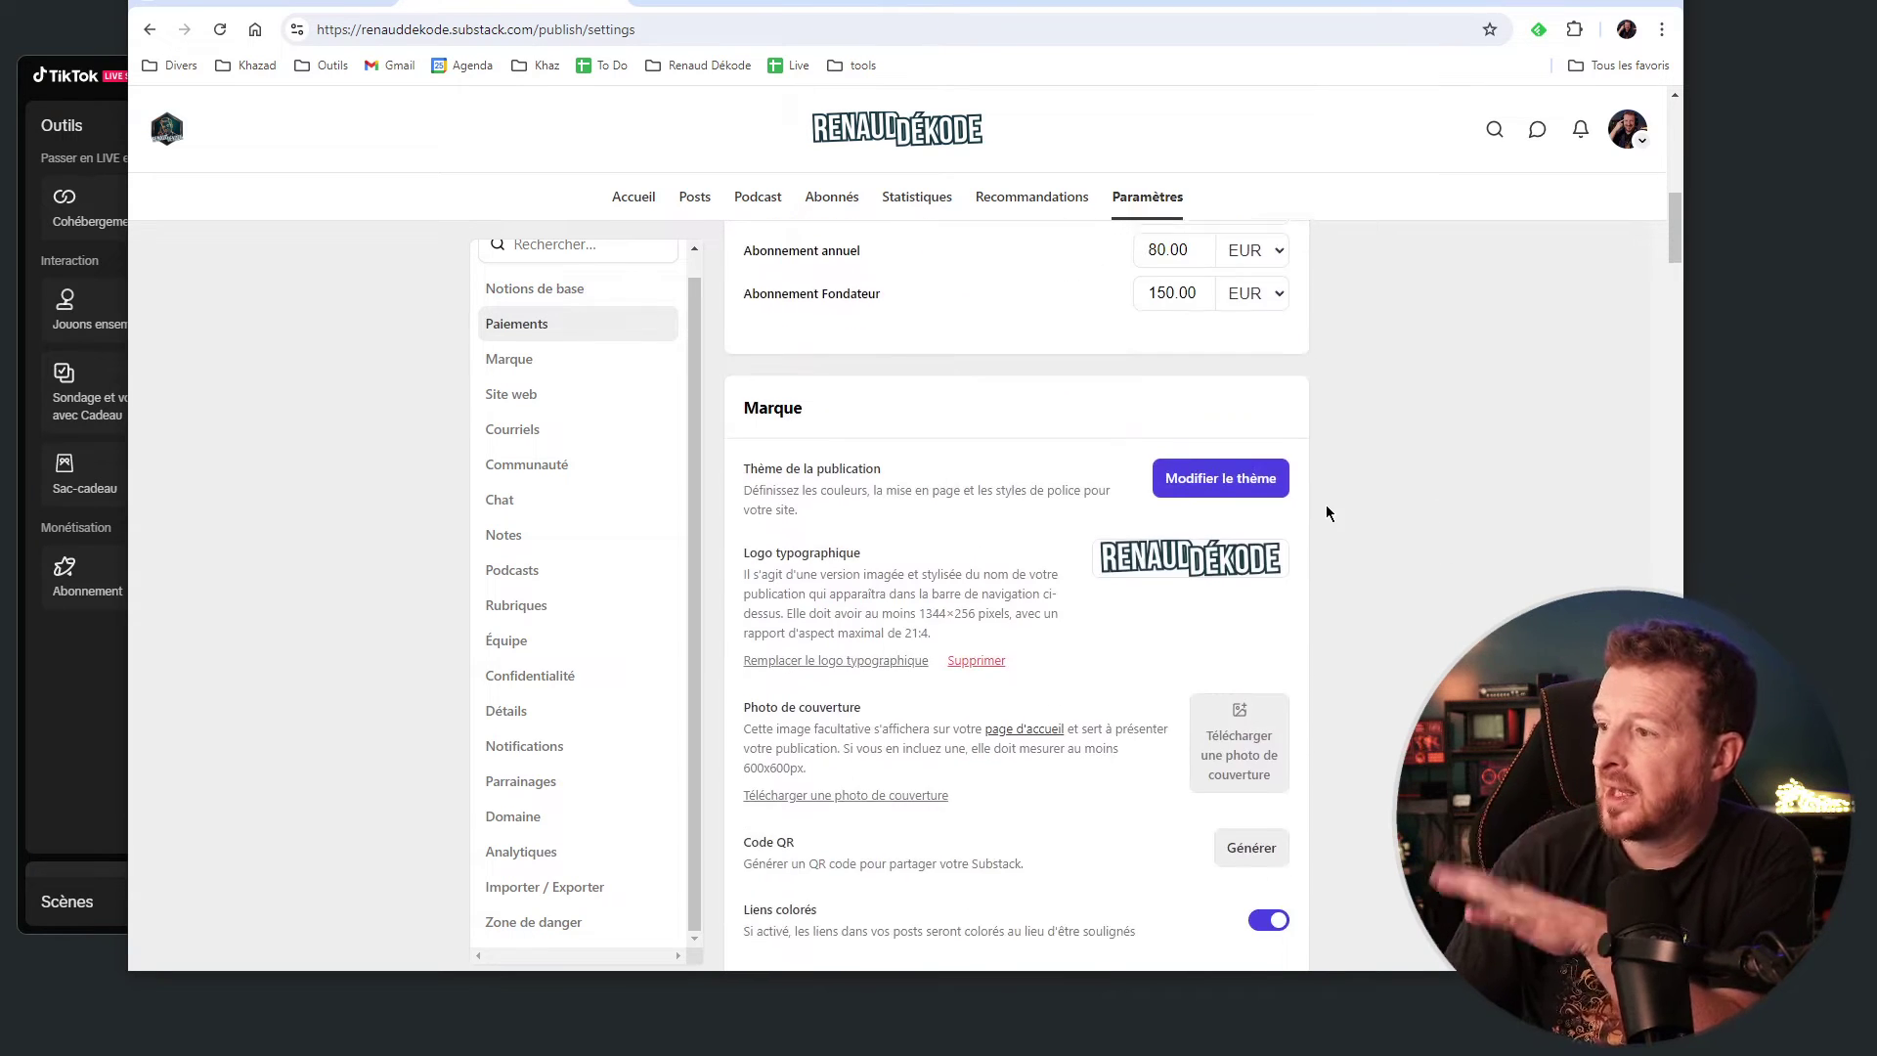
{"action": "scroll", "coordinate": [1458, 447], "scroll_direction": "up", "scroll_amount": 1}
{"action": "scroll", "coordinate": [1458, 447], "scroll_direction": "down", "scroll_amount": 2}
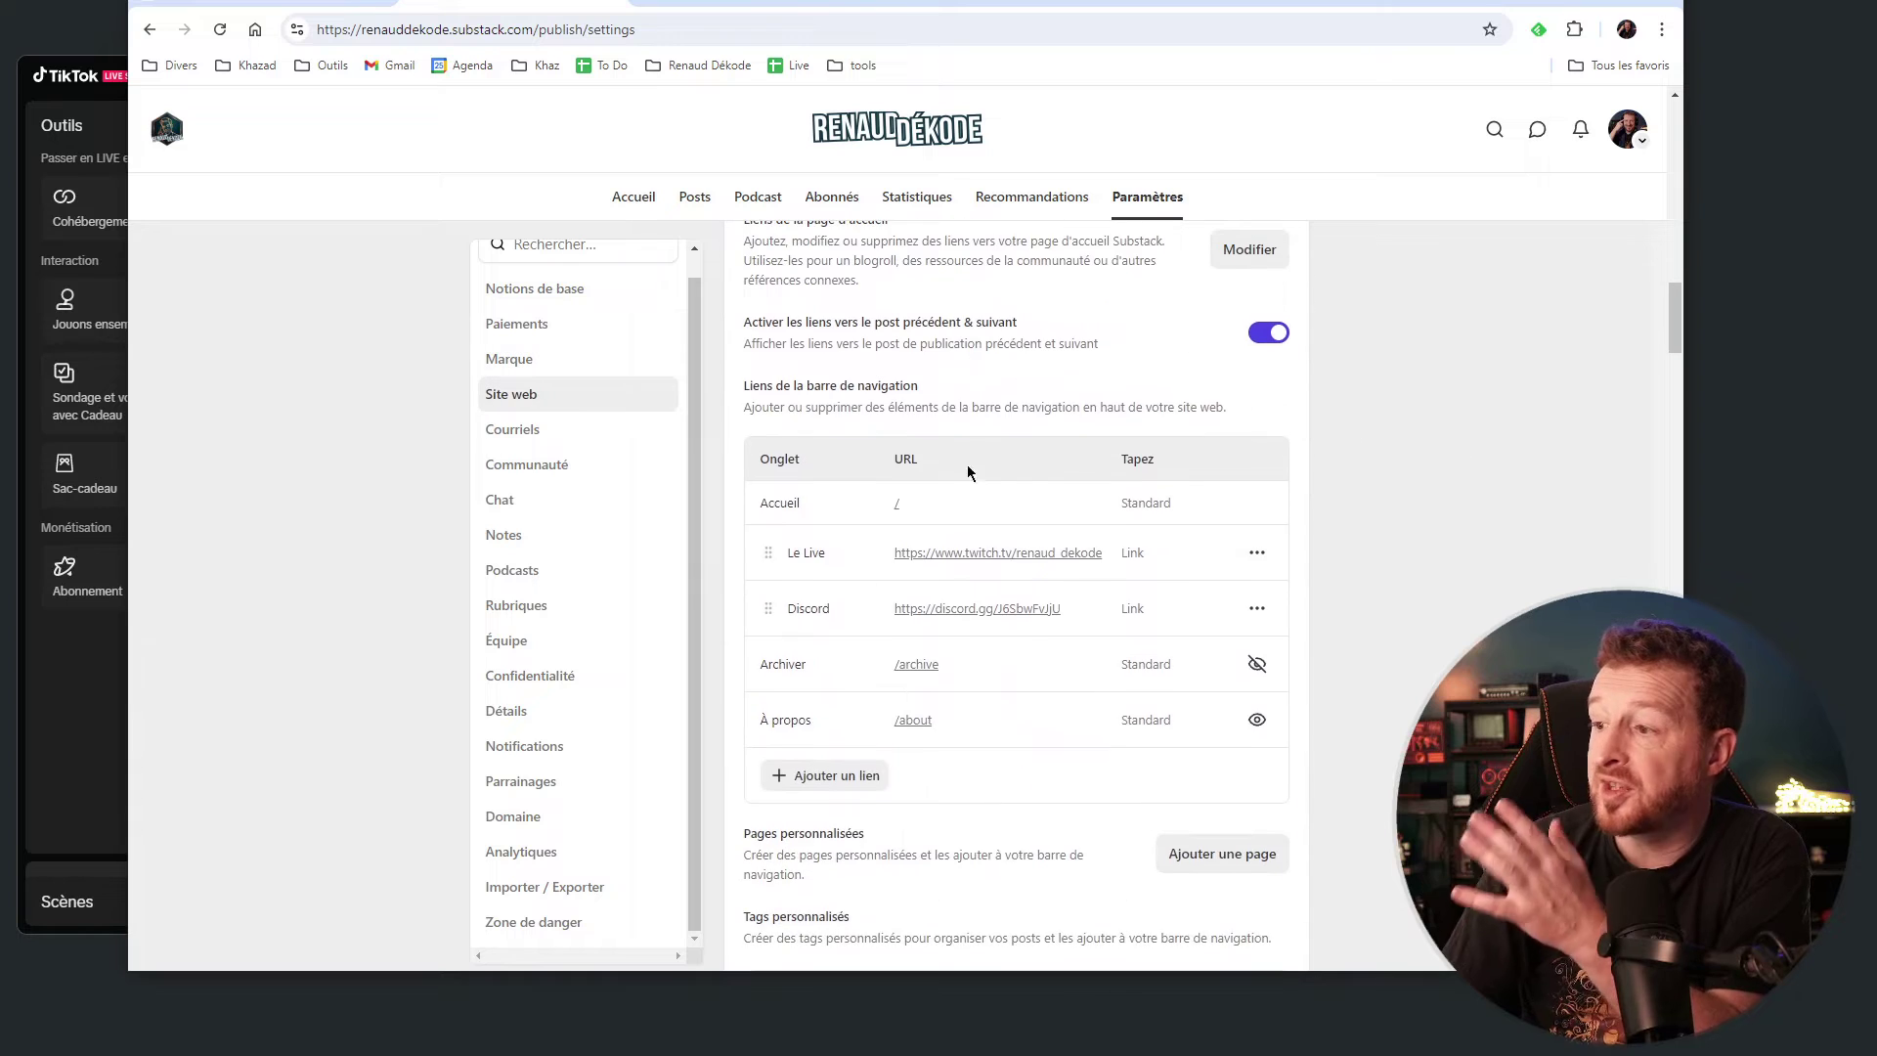
{"action": "scroll", "coordinate": [1360, 555], "scroll_direction": "up", "scroll_amount": 1}
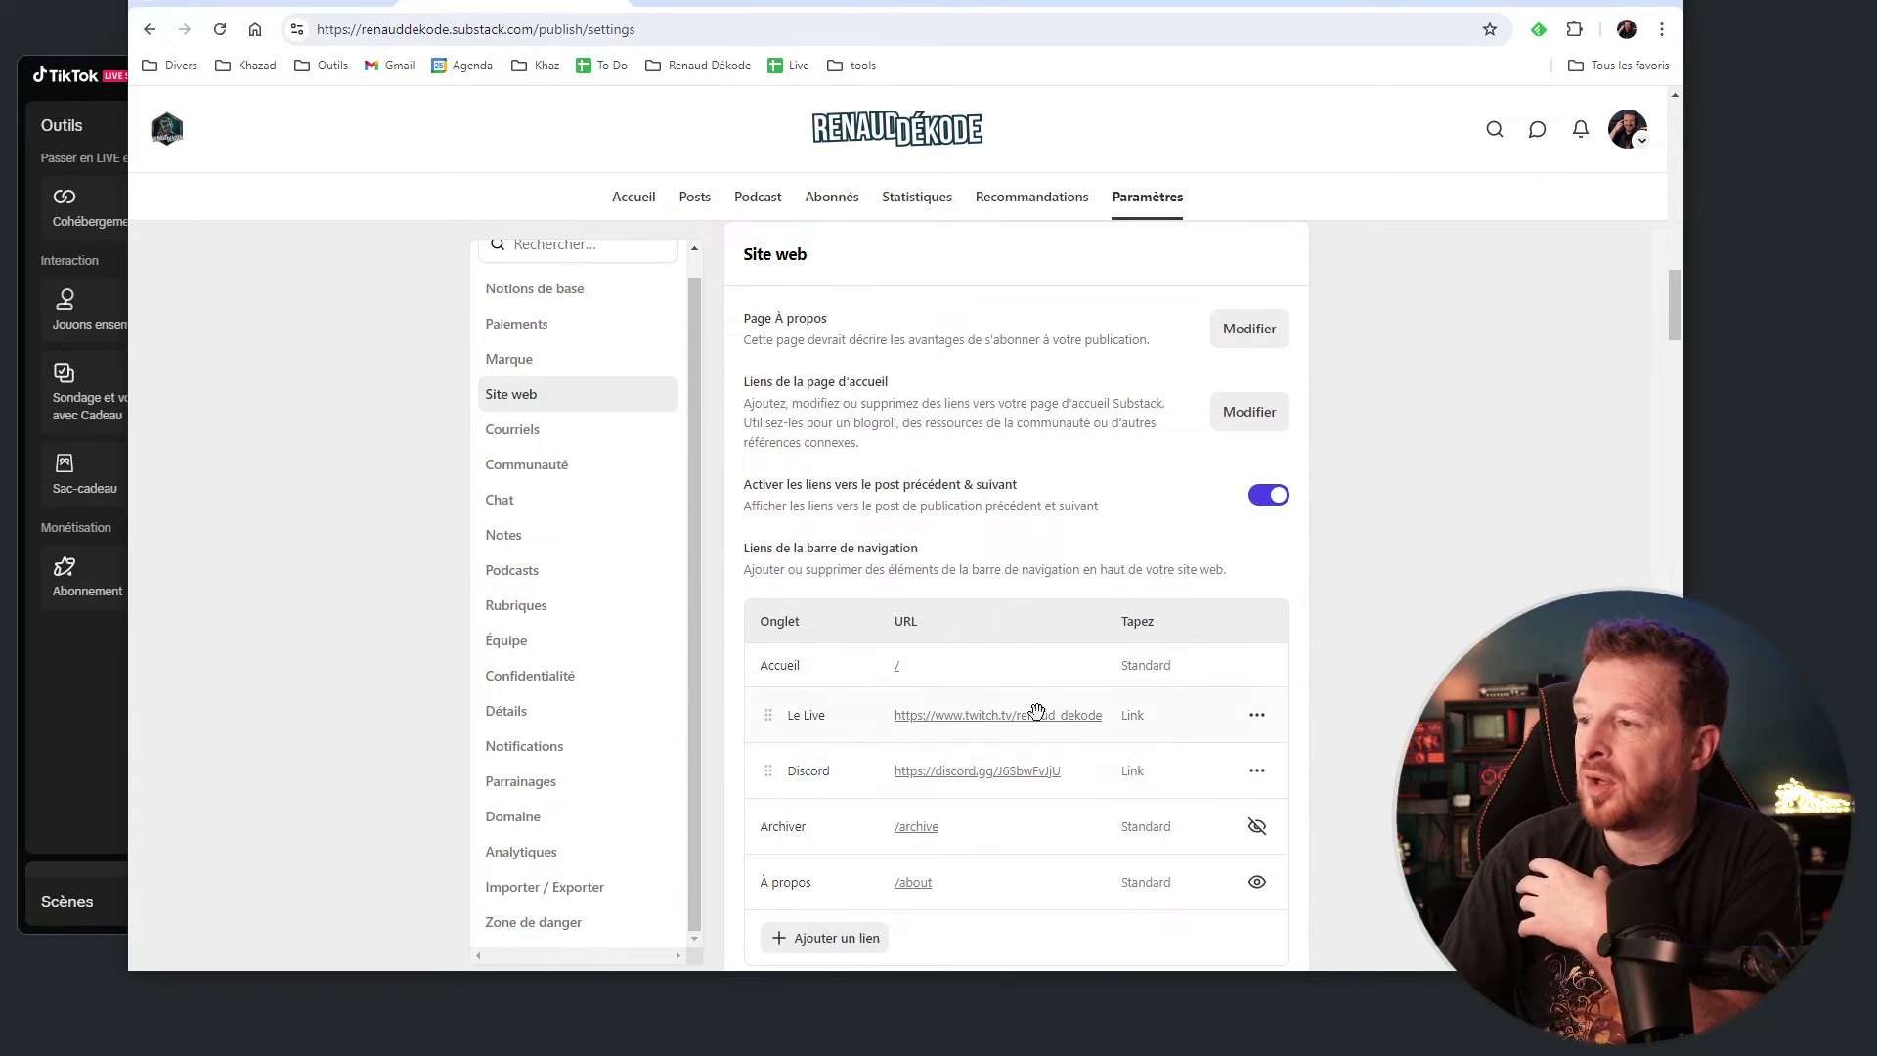
{"action": "left_click", "coordinate": [721, 1]}
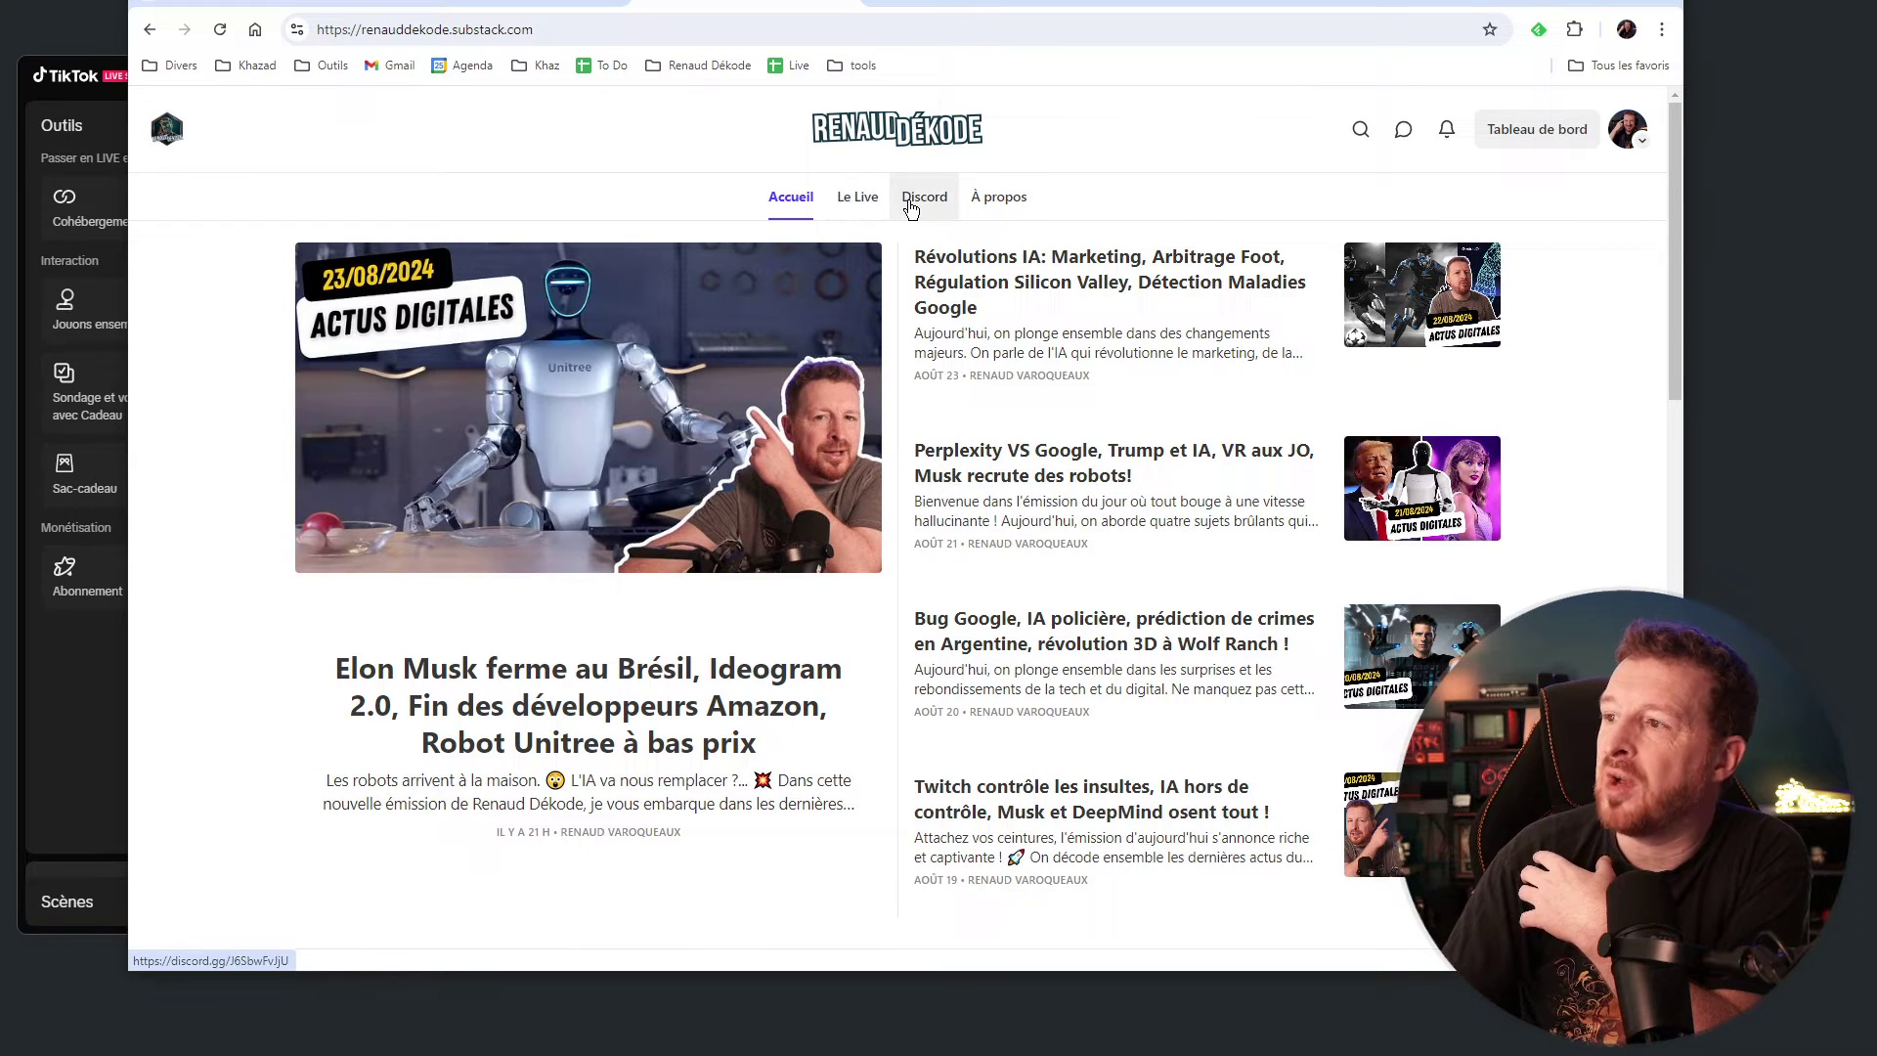
{"action": "left_click", "coordinate": [545, 1]}
Review the custom pages, custom tags and email options in the publication's settings.
{"action": "scroll", "coordinate": [1018, 424], "scroll_direction": "down", "scroll_amount": 5}
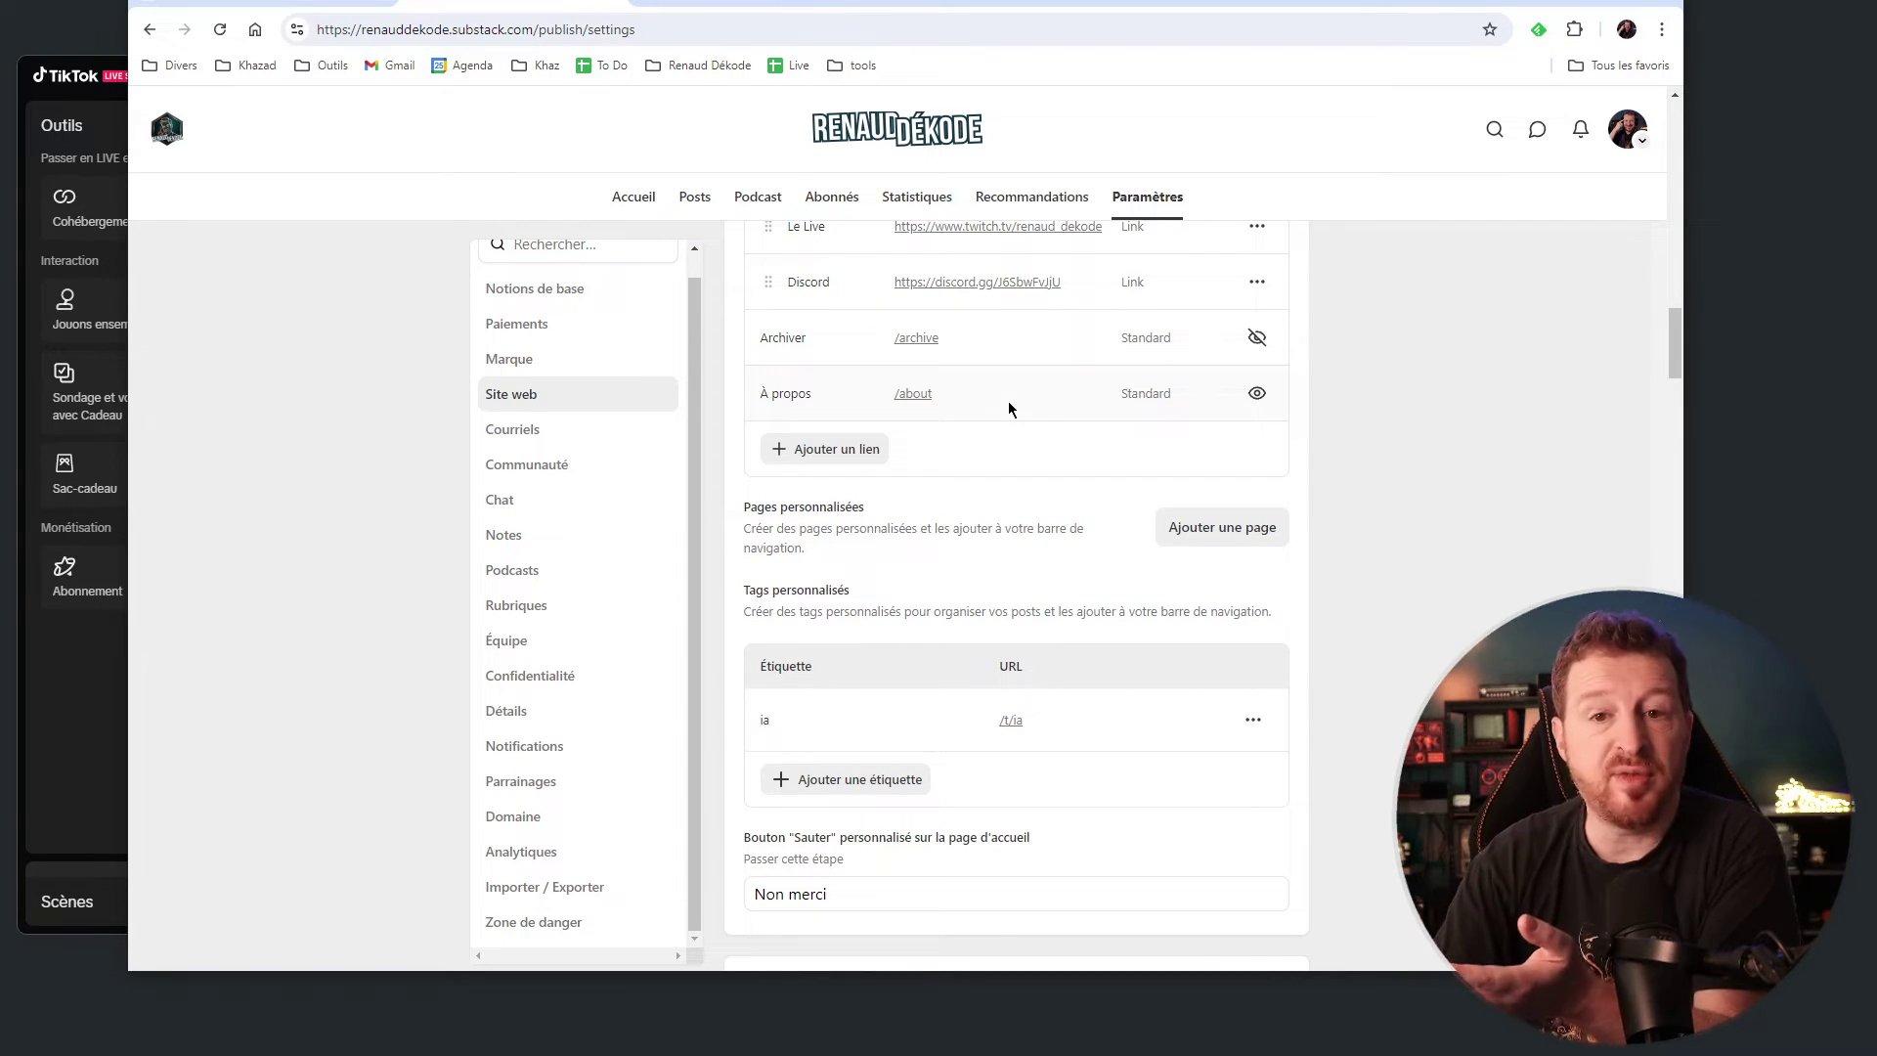
{"action": "scroll", "coordinate": [1009, 409], "scroll_direction": "down", "scroll_amount": 7}
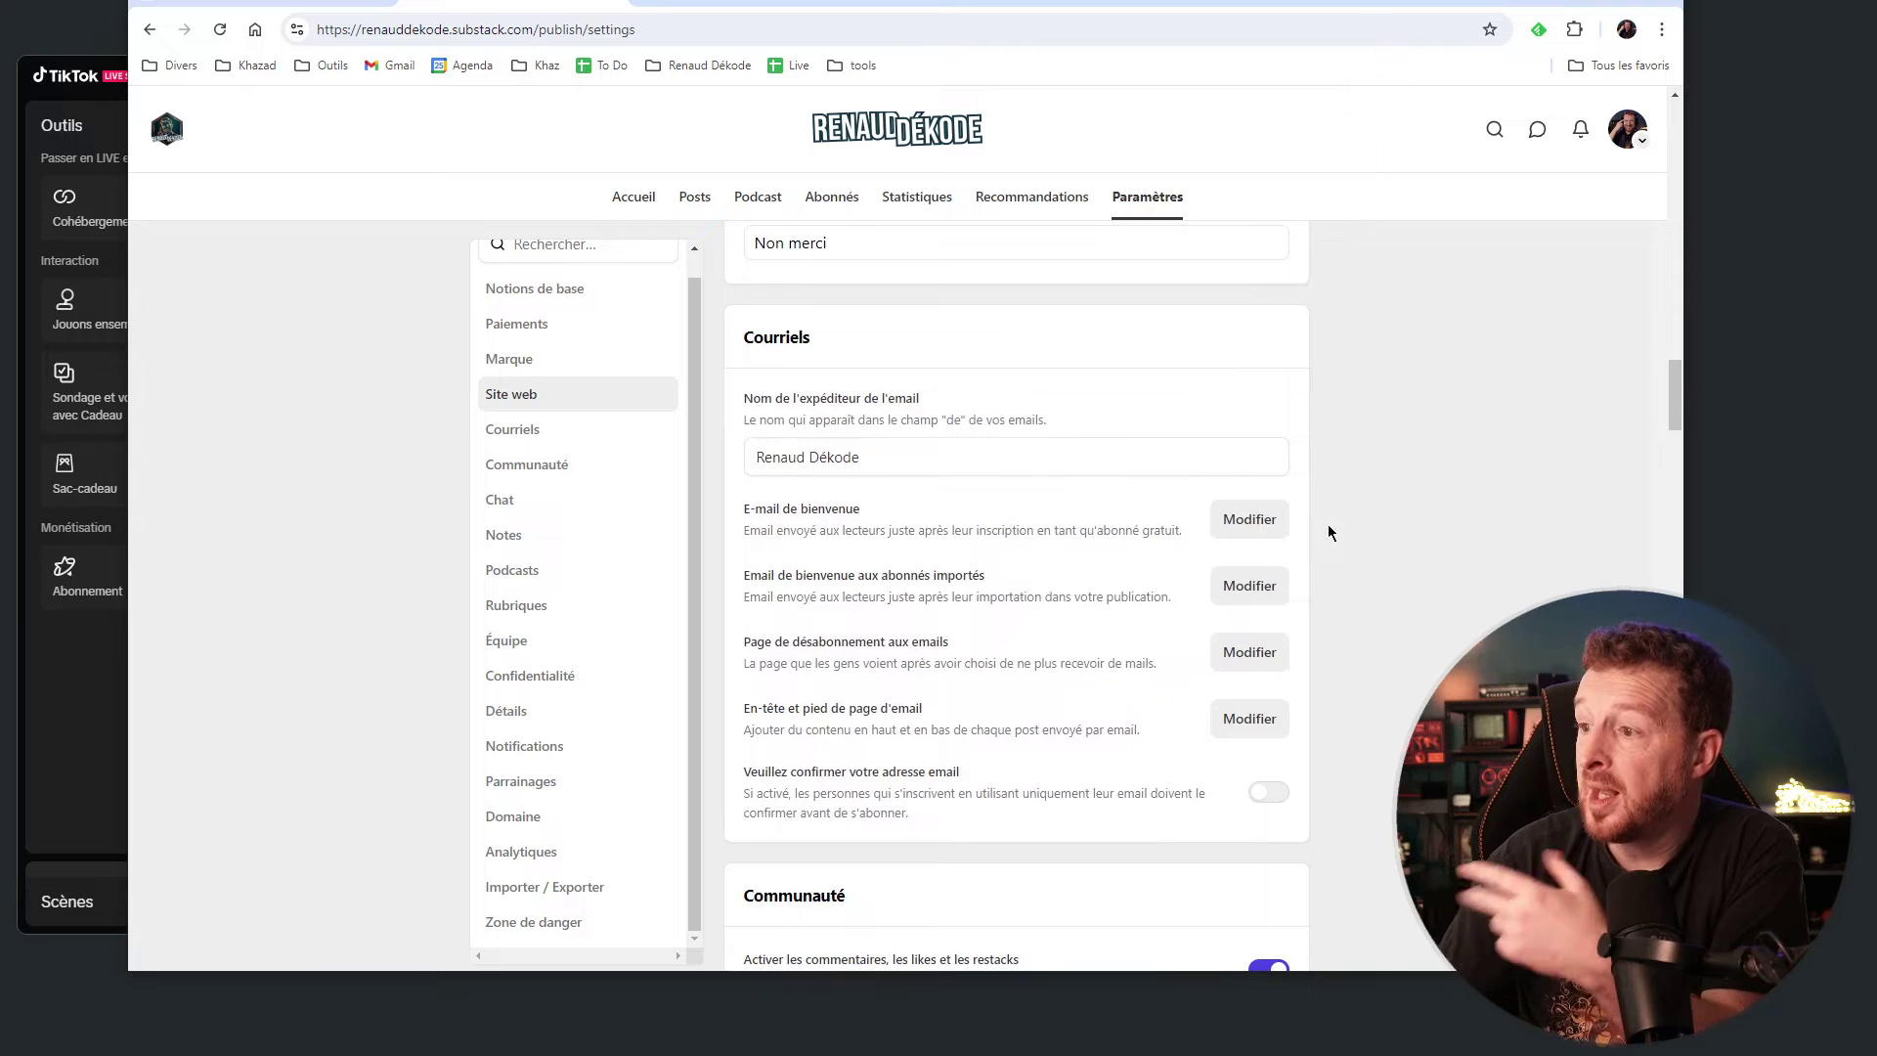
{"action": "scroll", "coordinate": [1066, 440], "scroll_direction": "down", "scroll_amount": 3}
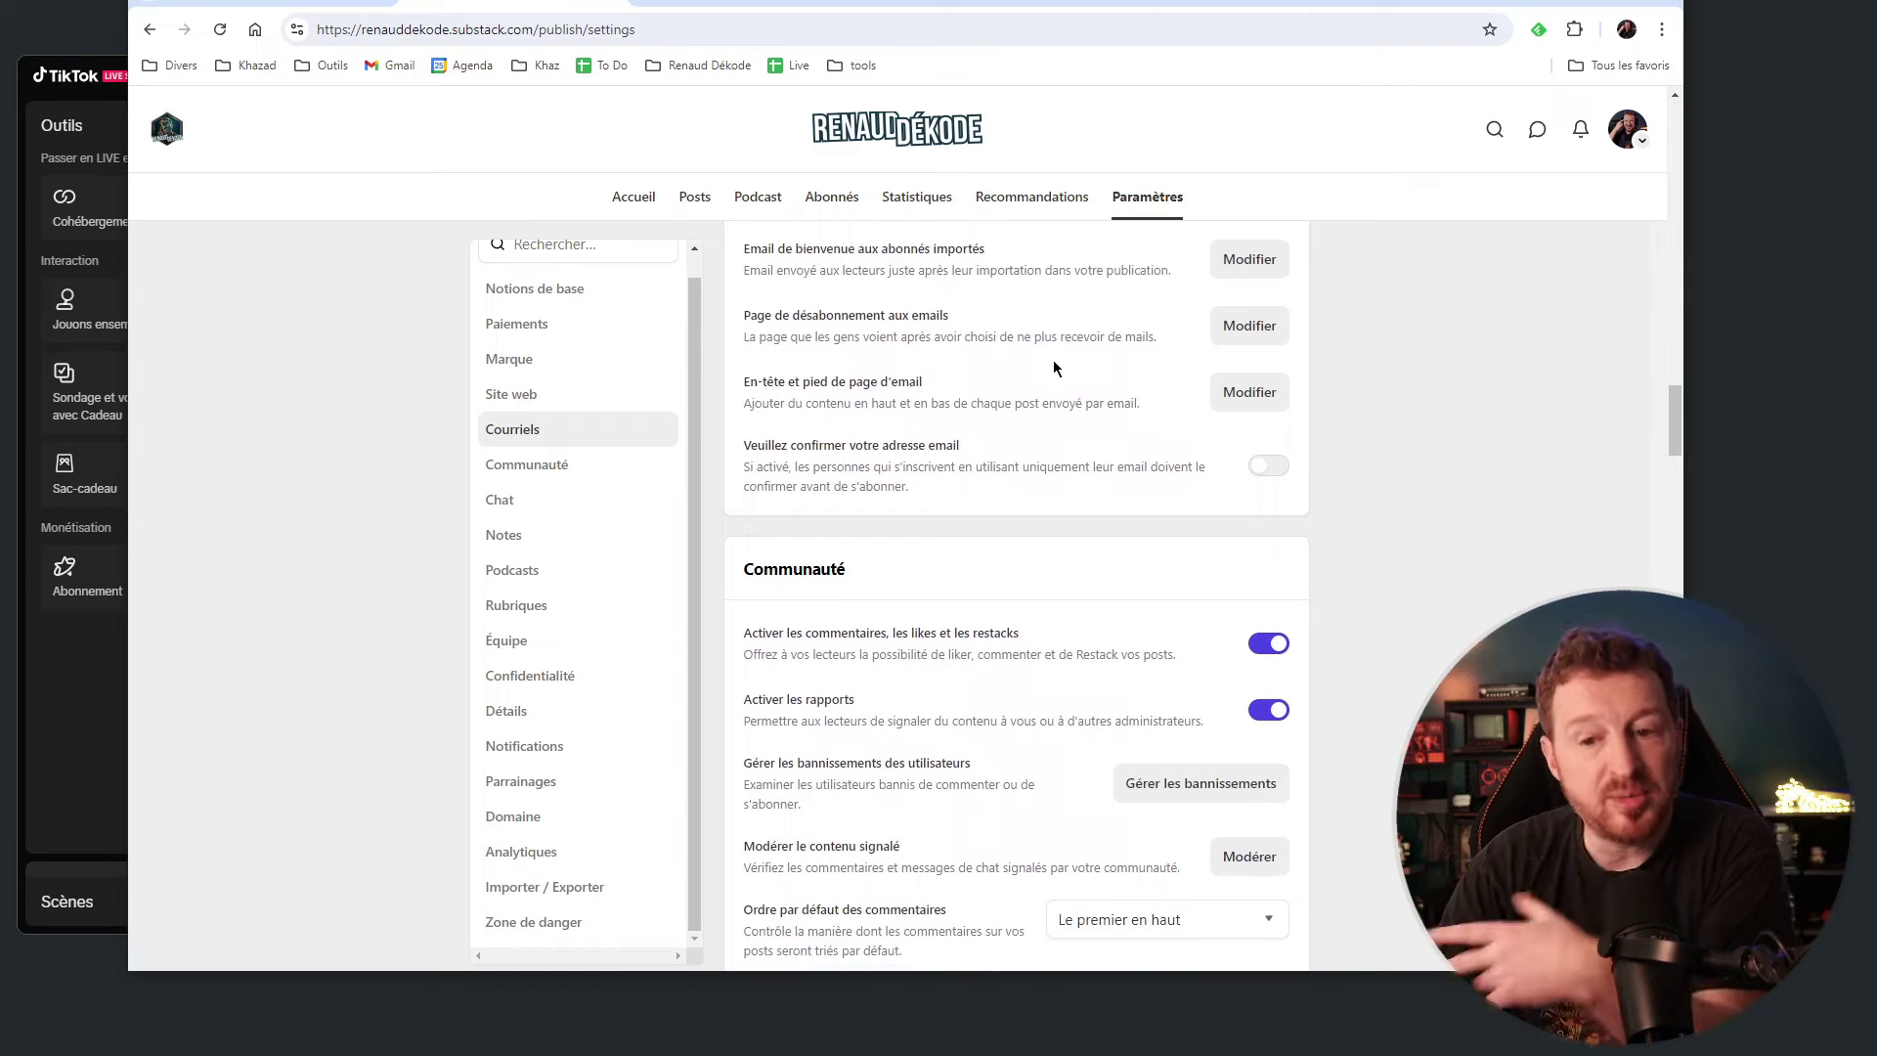
Review the community, chat, notes, podcast, section and team options in the publication's settings.
{"action": "scroll", "coordinate": [1054, 363], "scroll_direction": "down", "scroll_amount": 2}
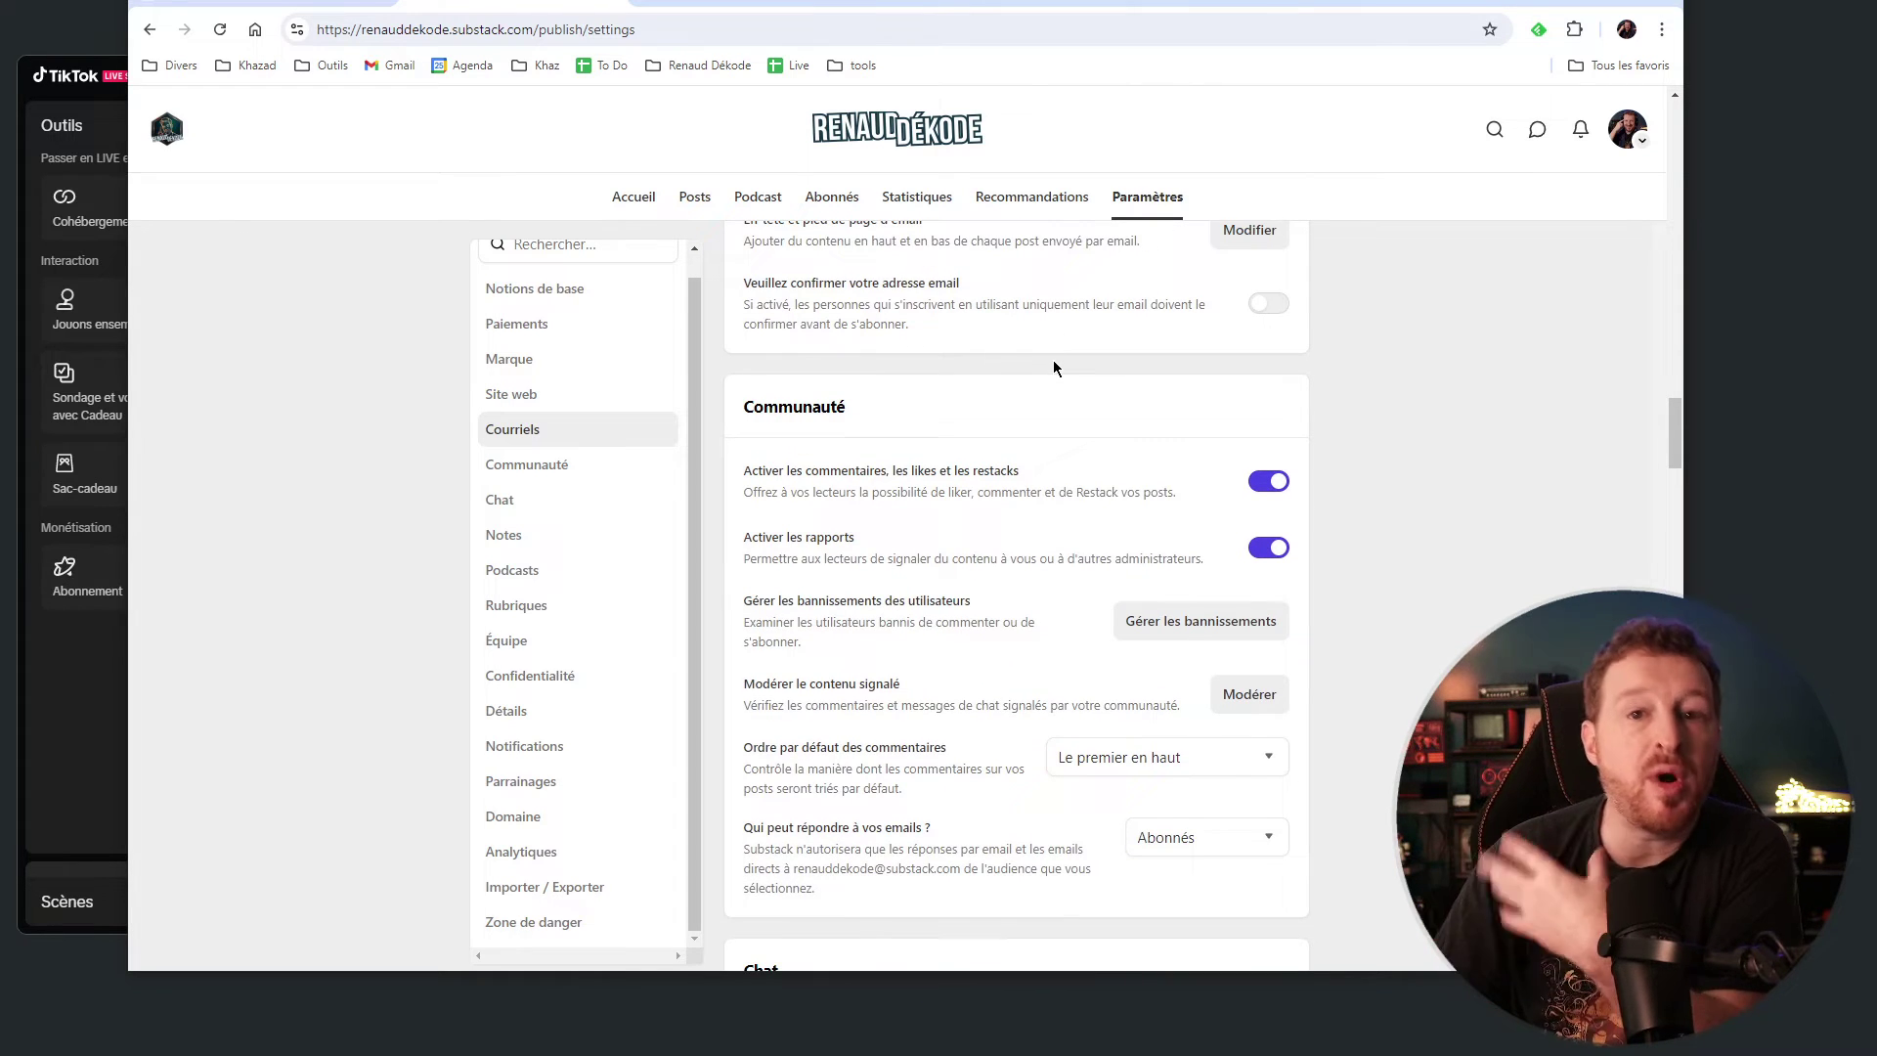
{"action": "scroll", "coordinate": [1054, 367], "scroll_direction": "down", "scroll_amount": 2}
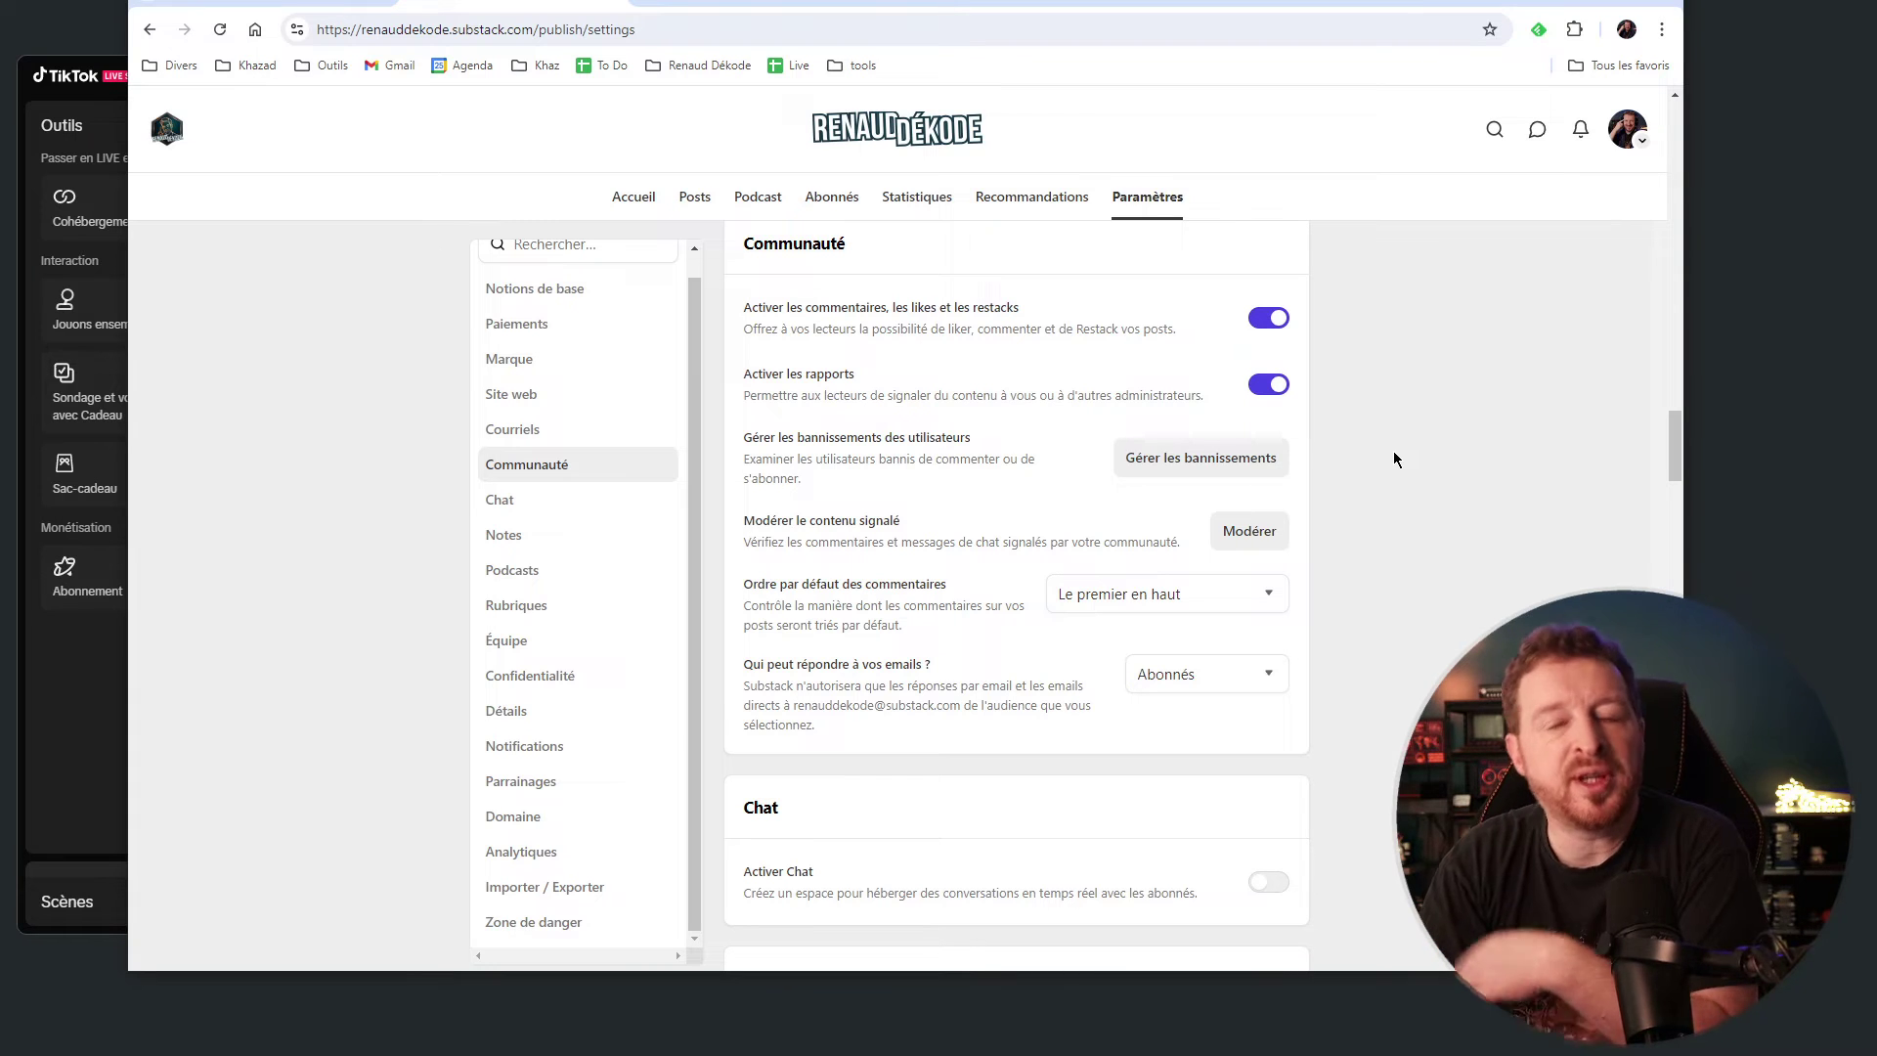
{"action": "scroll", "coordinate": [1393, 452], "scroll_direction": "down", "scroll_amount": 2}
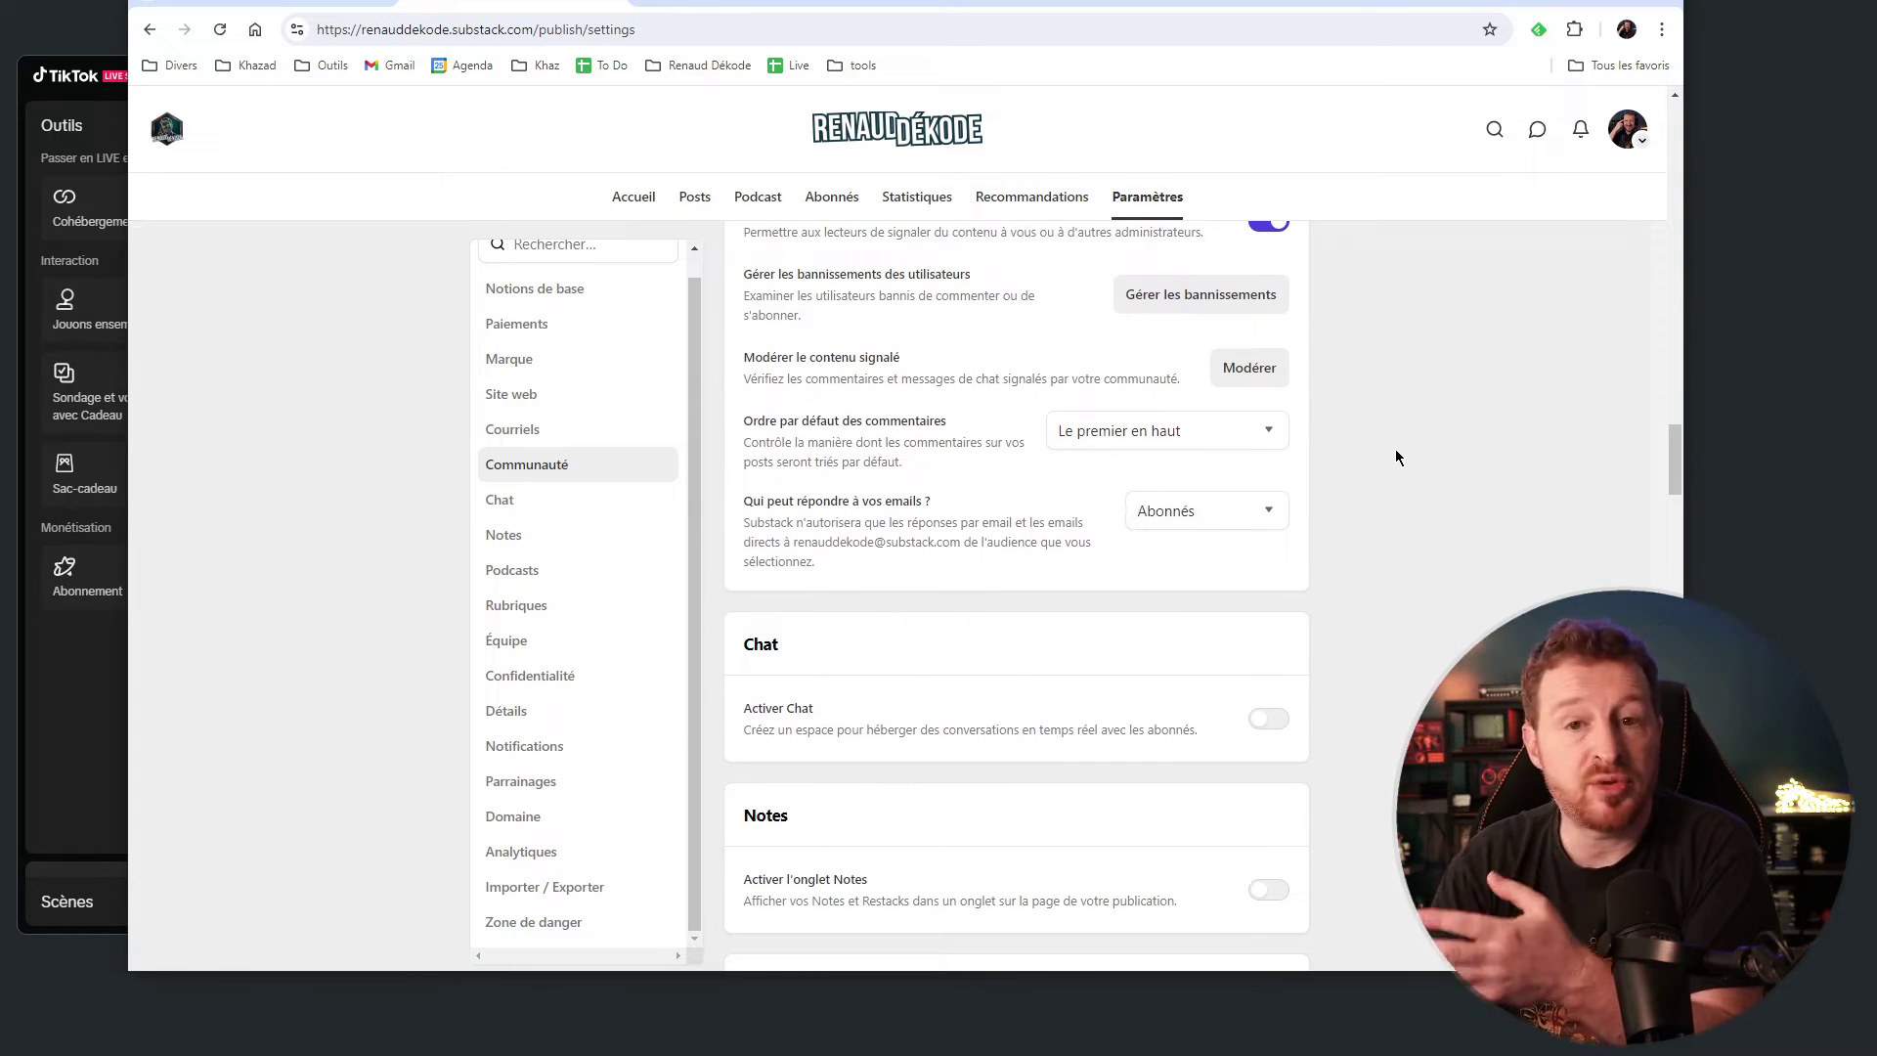
{"action": "scroll", "coordinate": [1396, 457], "scroll_direction": "down", "scroll_amount": 2}
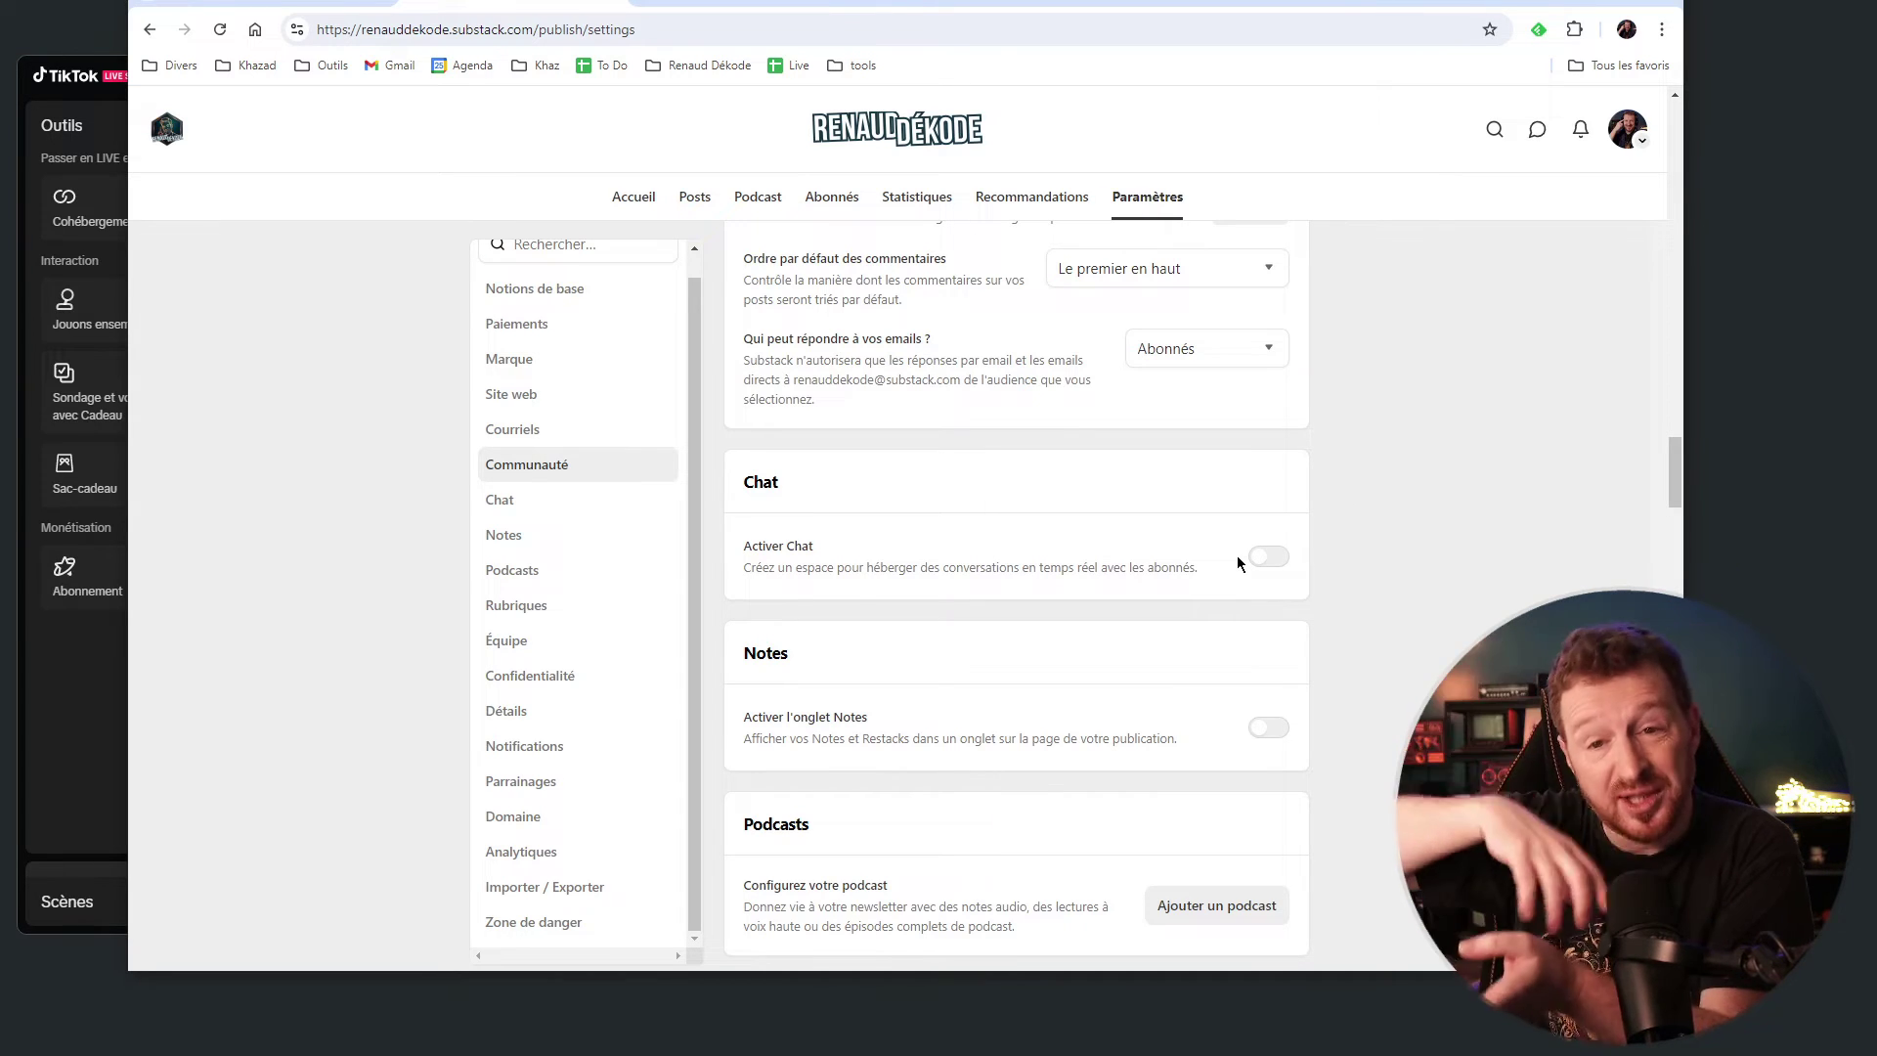
{"action": "scroll", "coordinate": [1238, 564], "scroll_direction": "down", "scroll_amount": 4}
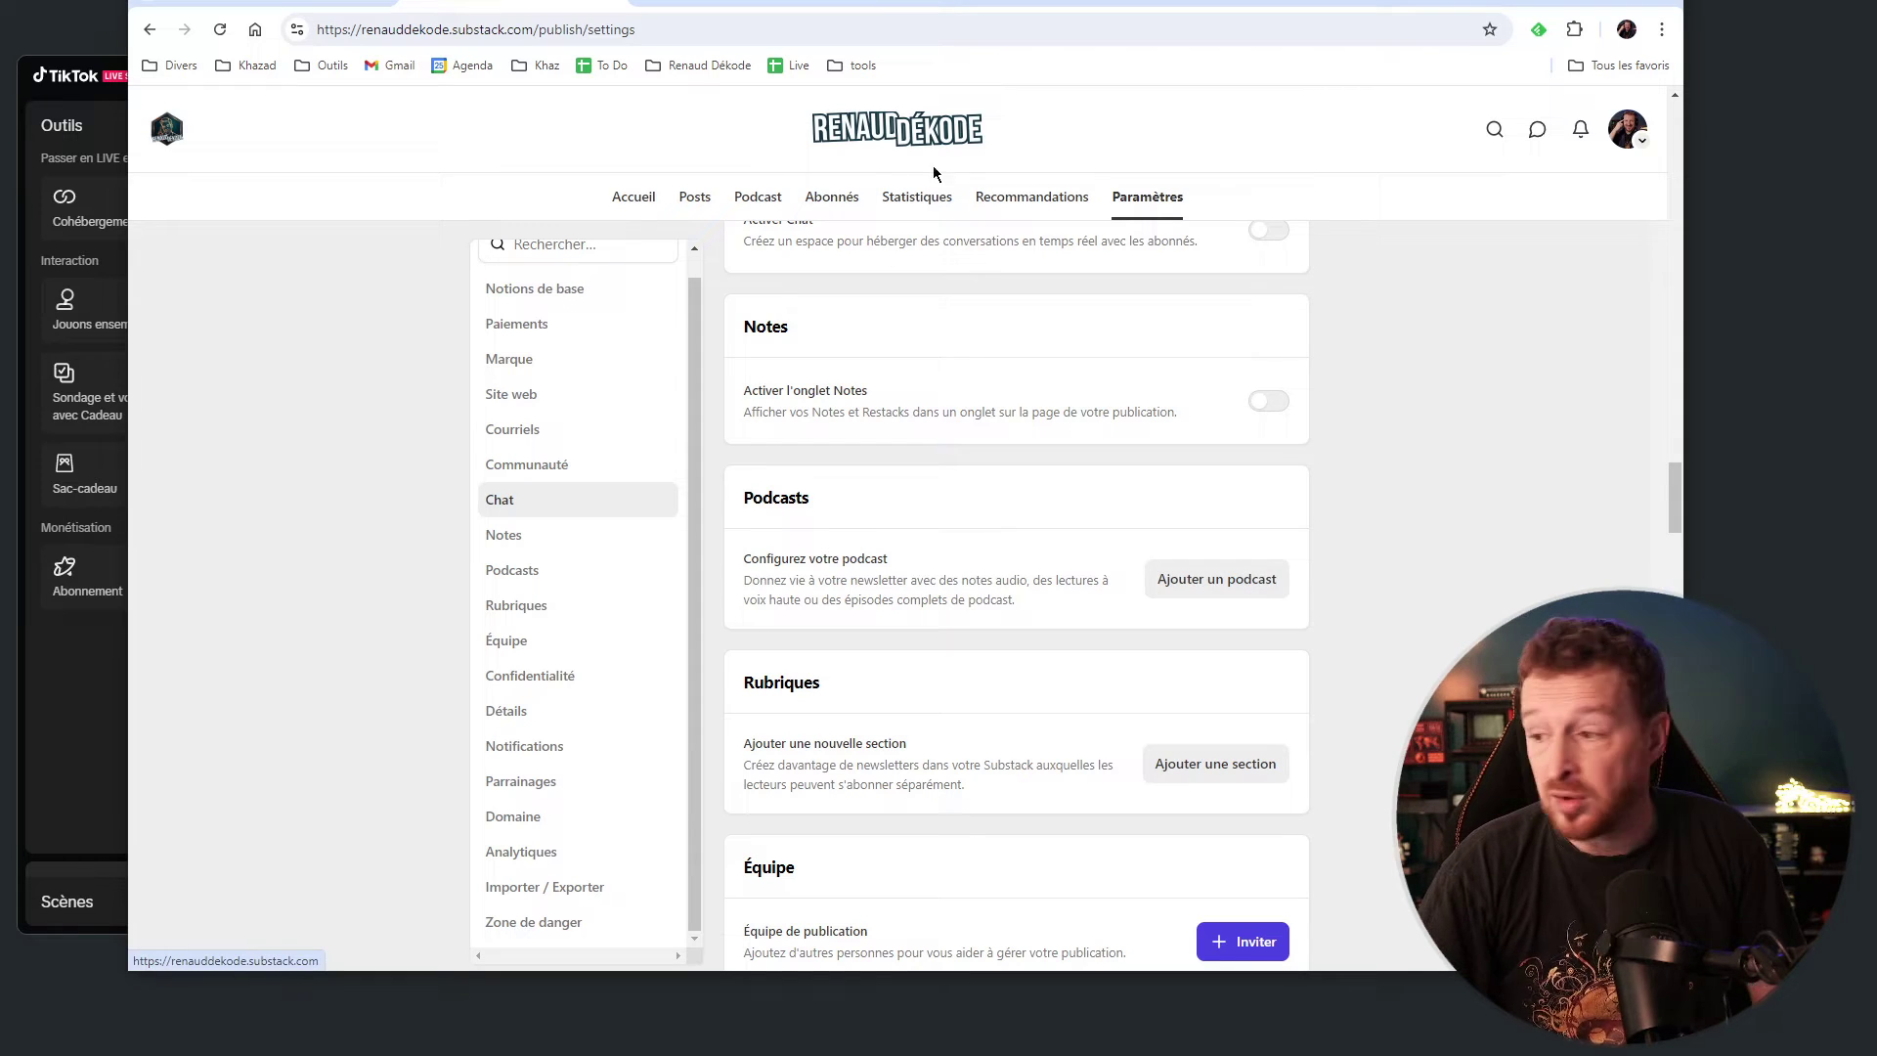
{"action": "scroll", "coordinate": [1082, 385], "scroll_direction": "down", "scroll_amount": 7}
{"action": "scroll", "coordinate": [1082, 387], "scroll_direction": "up", "scroll_amount": 2}
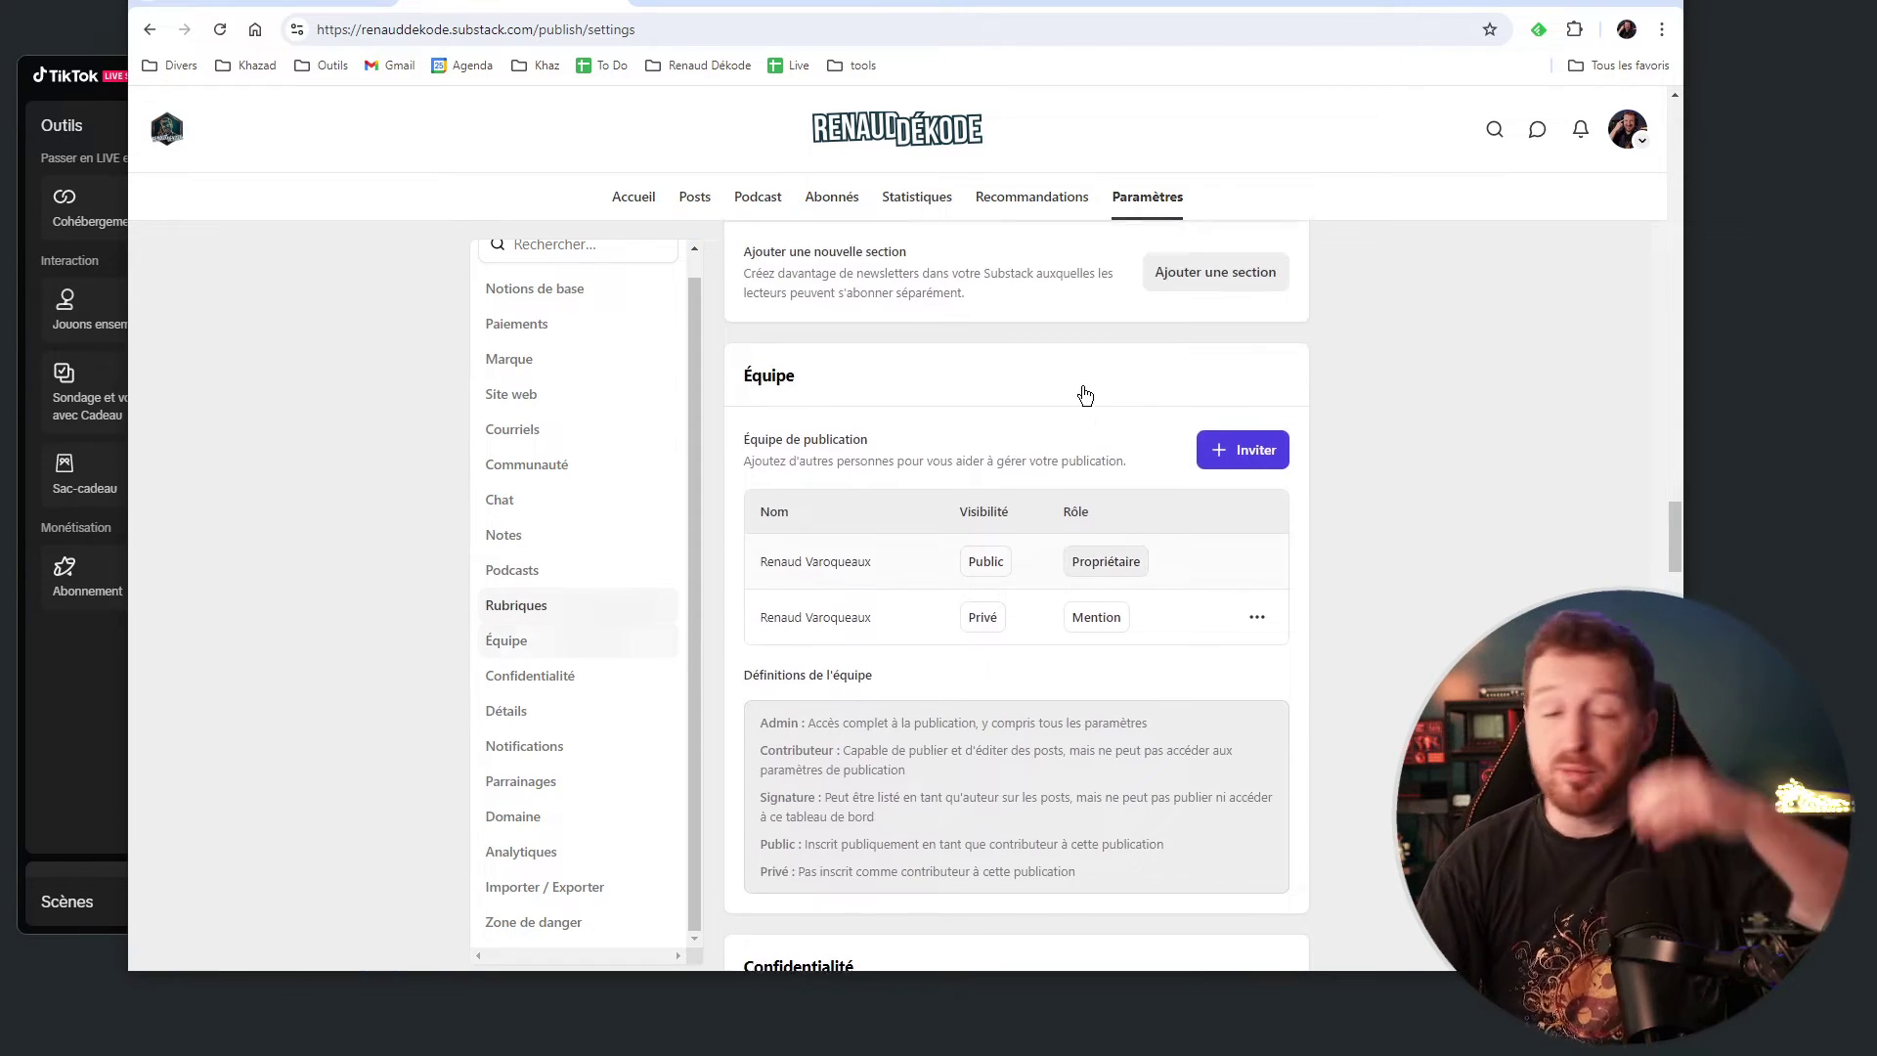
Review the privacy, import/export and danger zone options in the publication's settings.
{"action": "scroll", "coordinate": [1087, 401], "scroll_direction": "down", "scroll_amount": 1}
{"action": "scroll", "coordinate": [1087, 403], "scroll_direction": "down", "scroll_amount": 6}
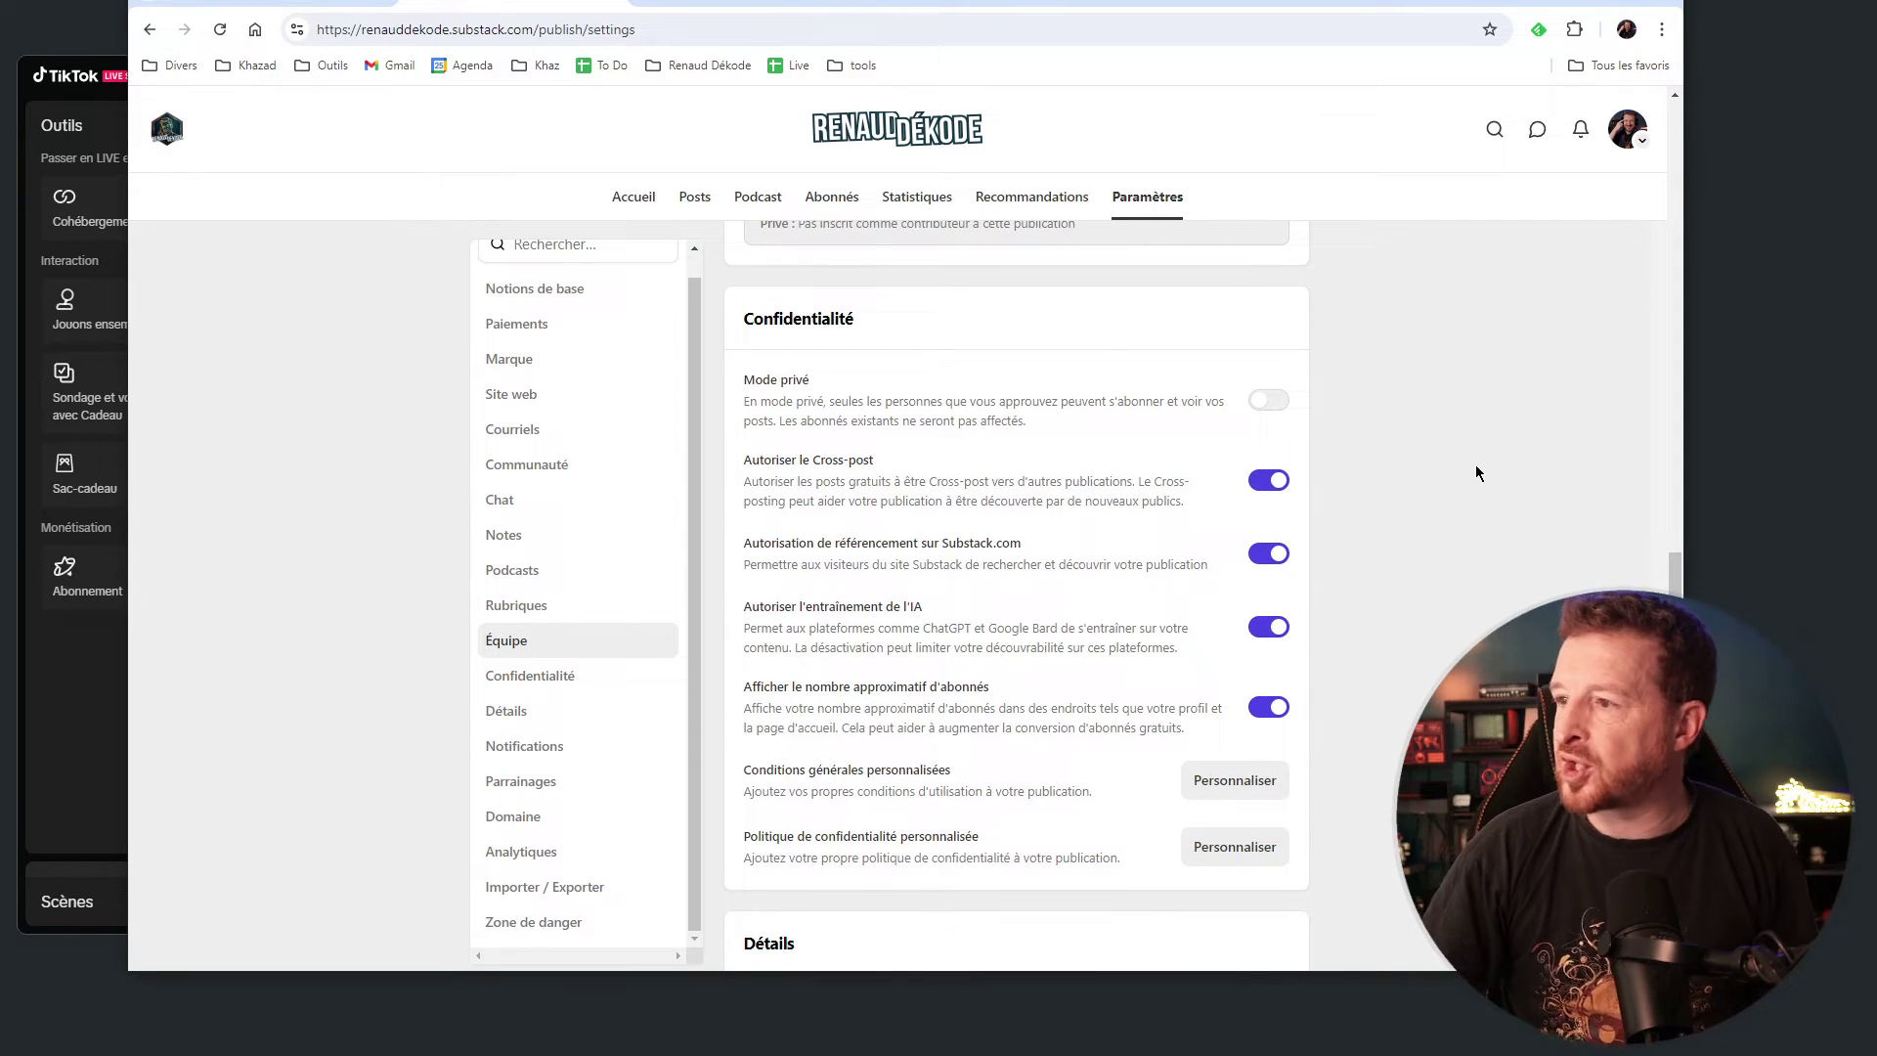
{"action": "scroll", "coordinate": [1382, 466], "scroll_direction": "down", "scroll_amount": 10}
{"action": "scroll", "coordinate": [1382, 466], "scroll_direction": "down", "scroll_amount": 15}
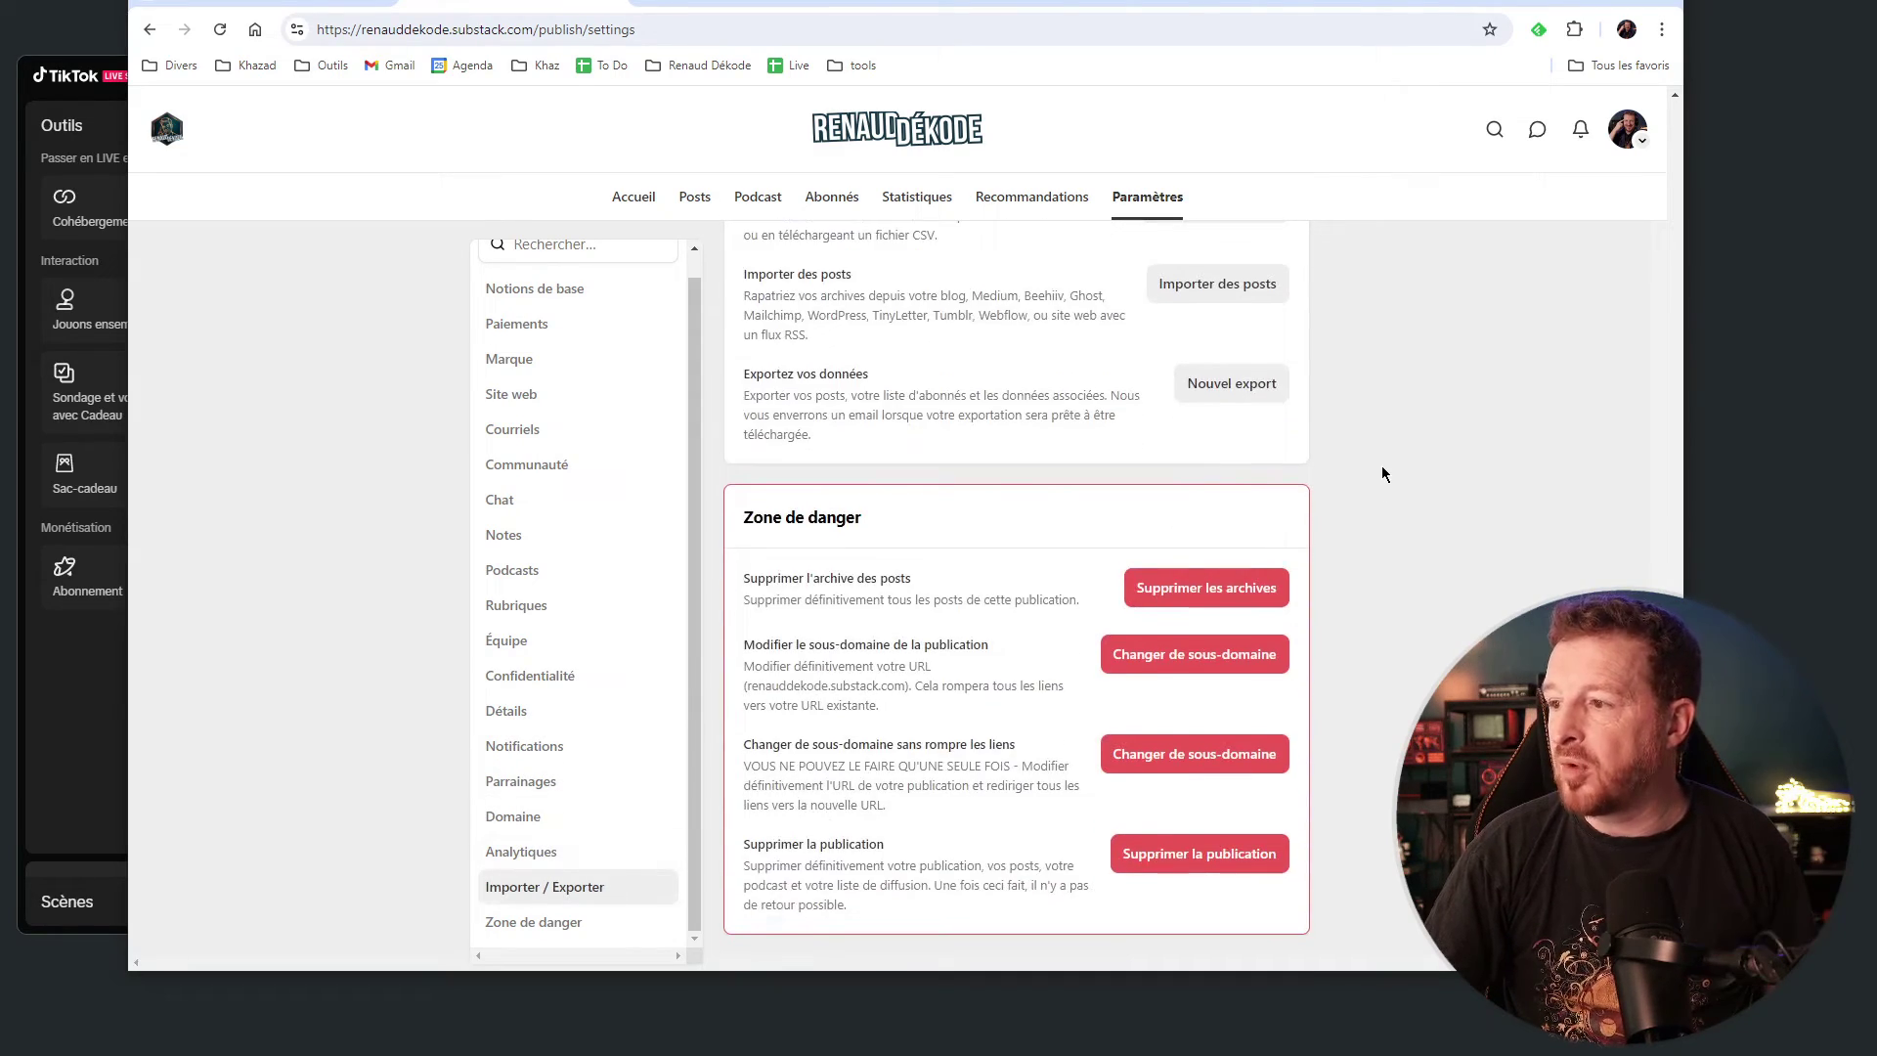
{"action": "scroll", "coordinate": [1381, 474], "scroll_direction": "up", "scroll_amount": 5}
{"action": "scroll", "coordinate": [989, 597], "scroll_direction": "down", "scroll_amount": 2}
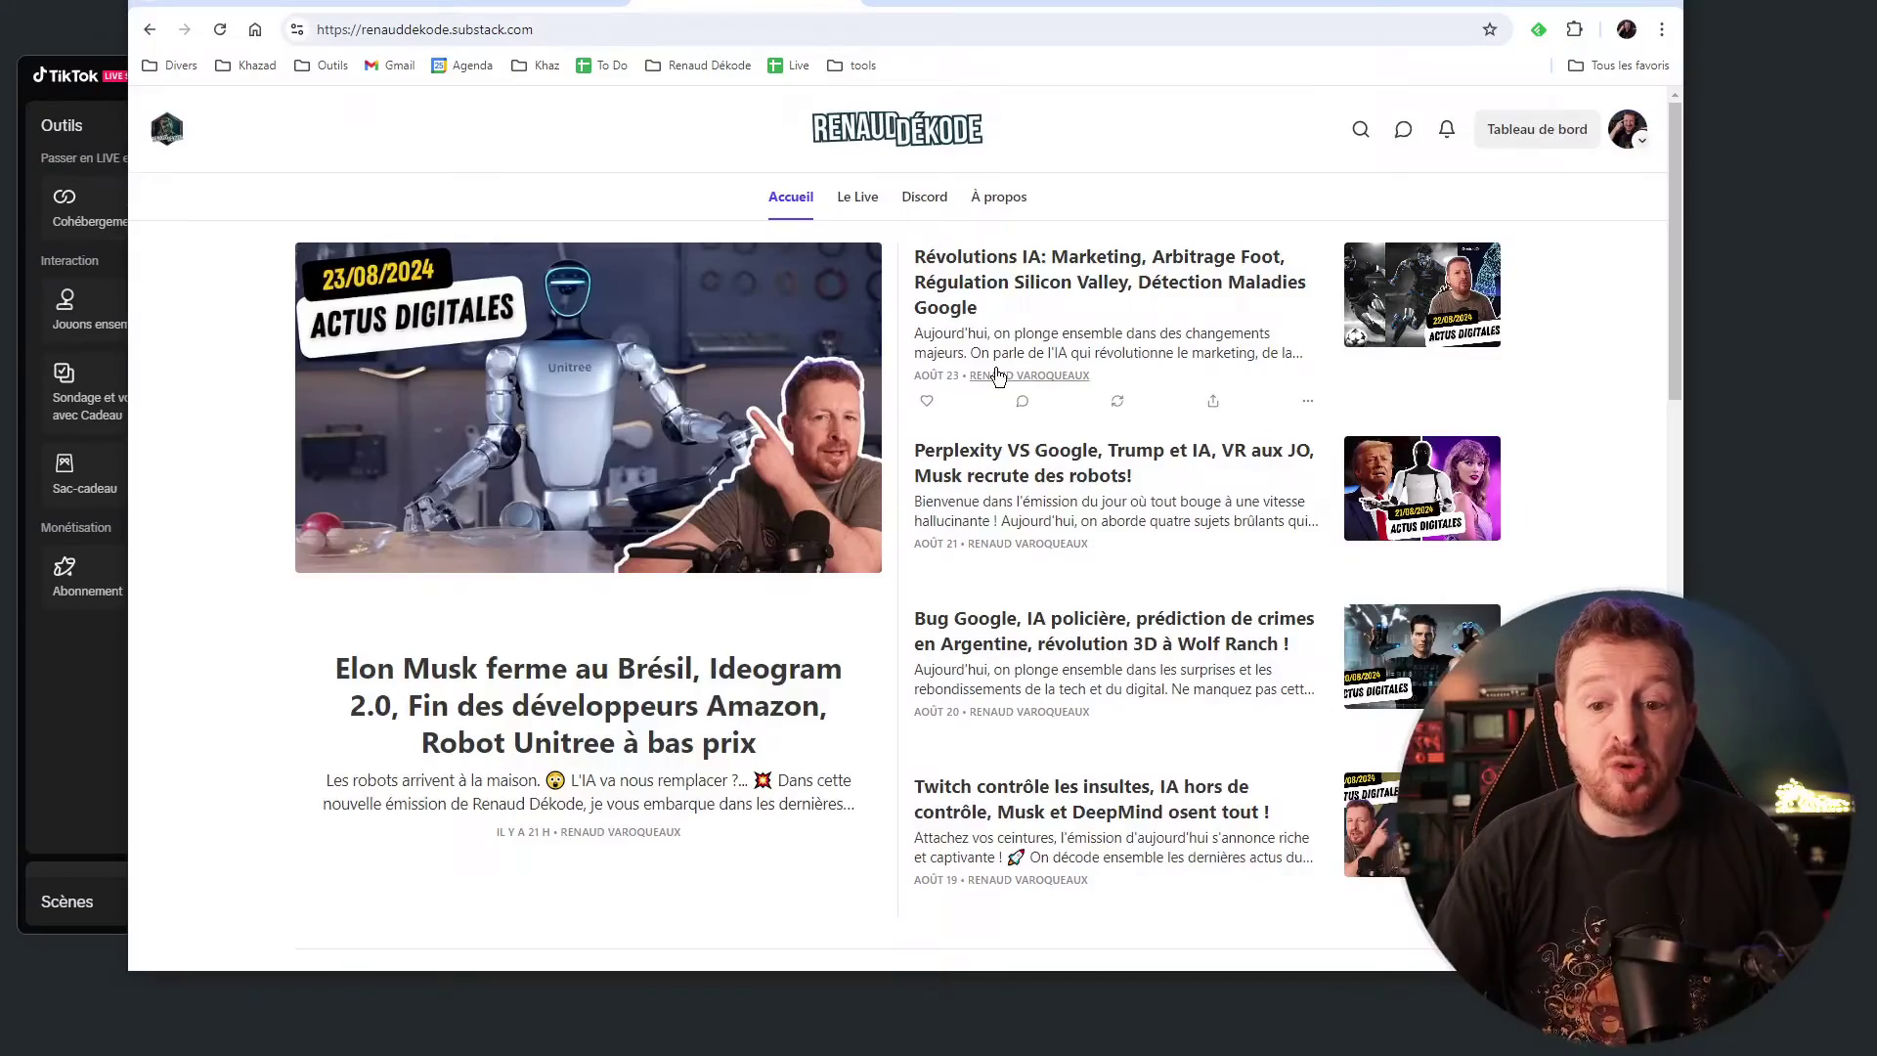
Look through the post list on the public home page down to the footer and return to the newest posts.
{"action": "scroll", "coordinate": [997, 375], "scroll_direction": "down", "scroll_amount": 15}
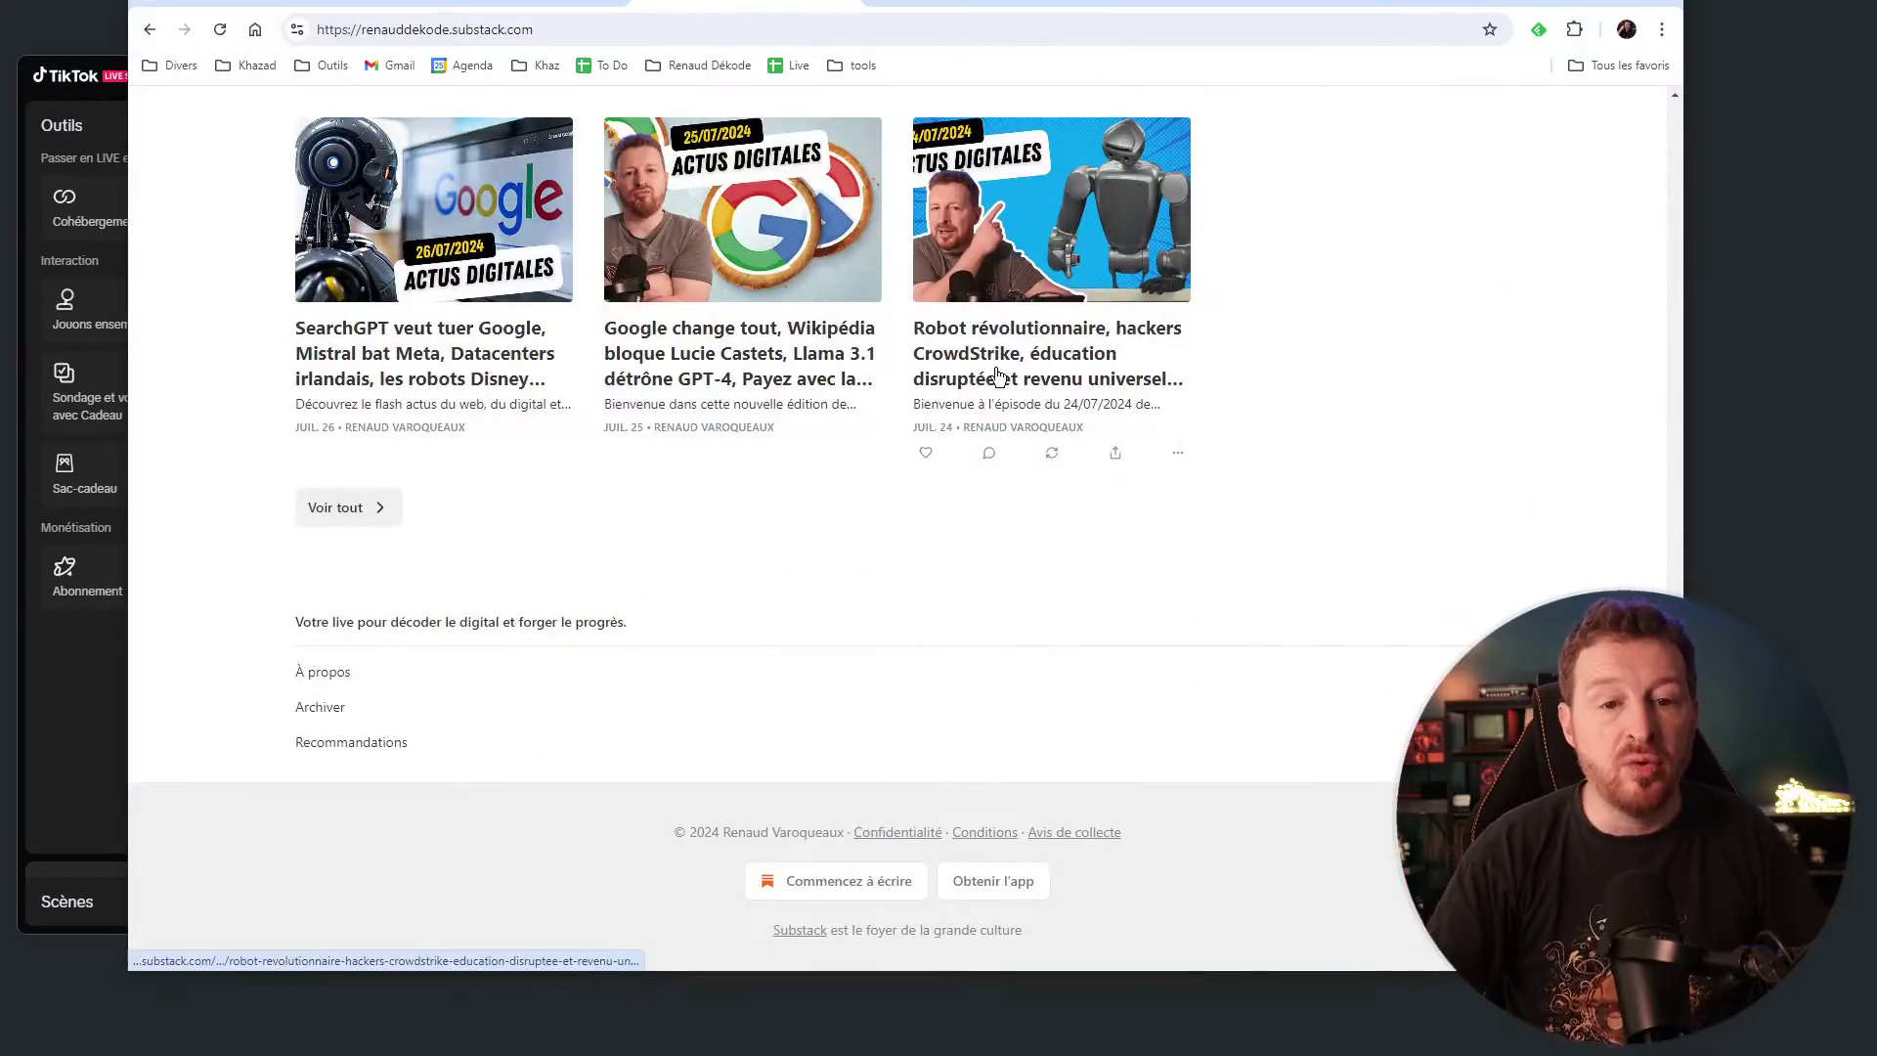
{"action": "scroll", "coordinate": [997, 374], "scroll_direction": "up", "scroll_amount": 15}
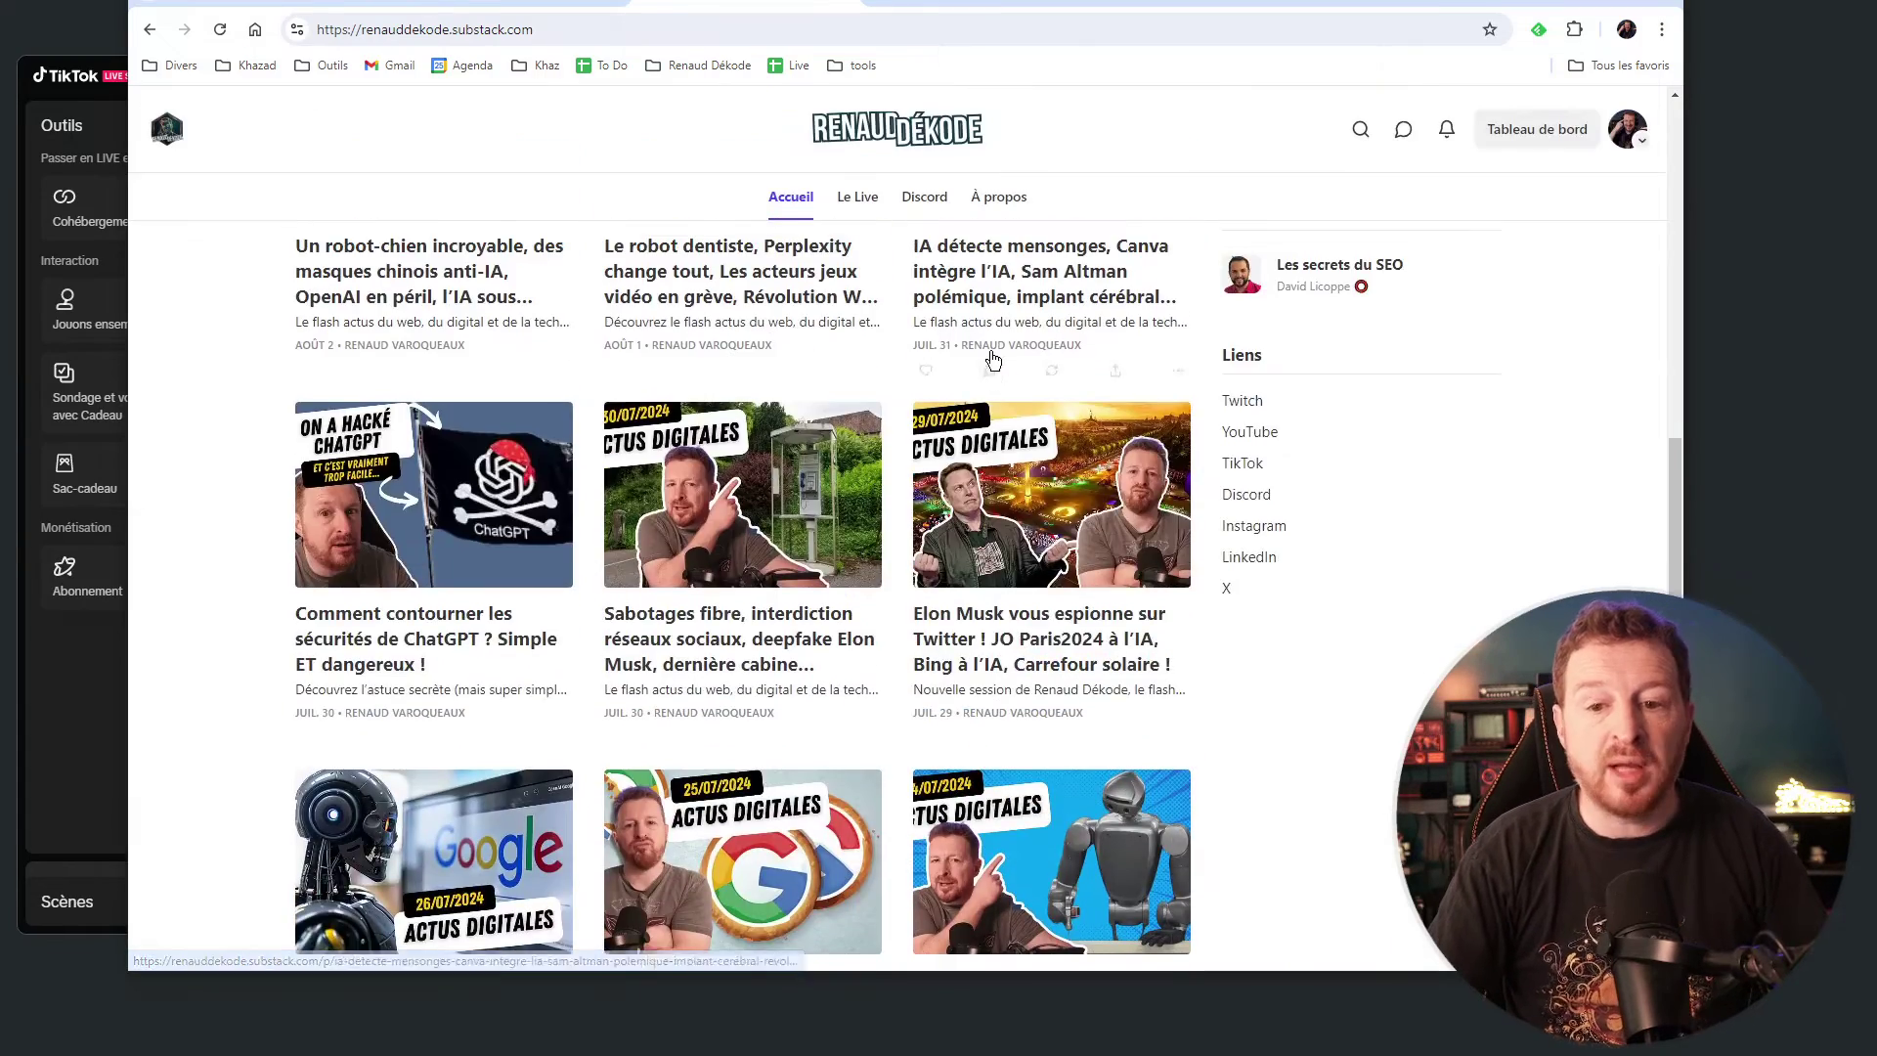
{"action": "scroll", "coordinate": [985, 346], "scroll_direction": "up", "scroll_amount": 1}
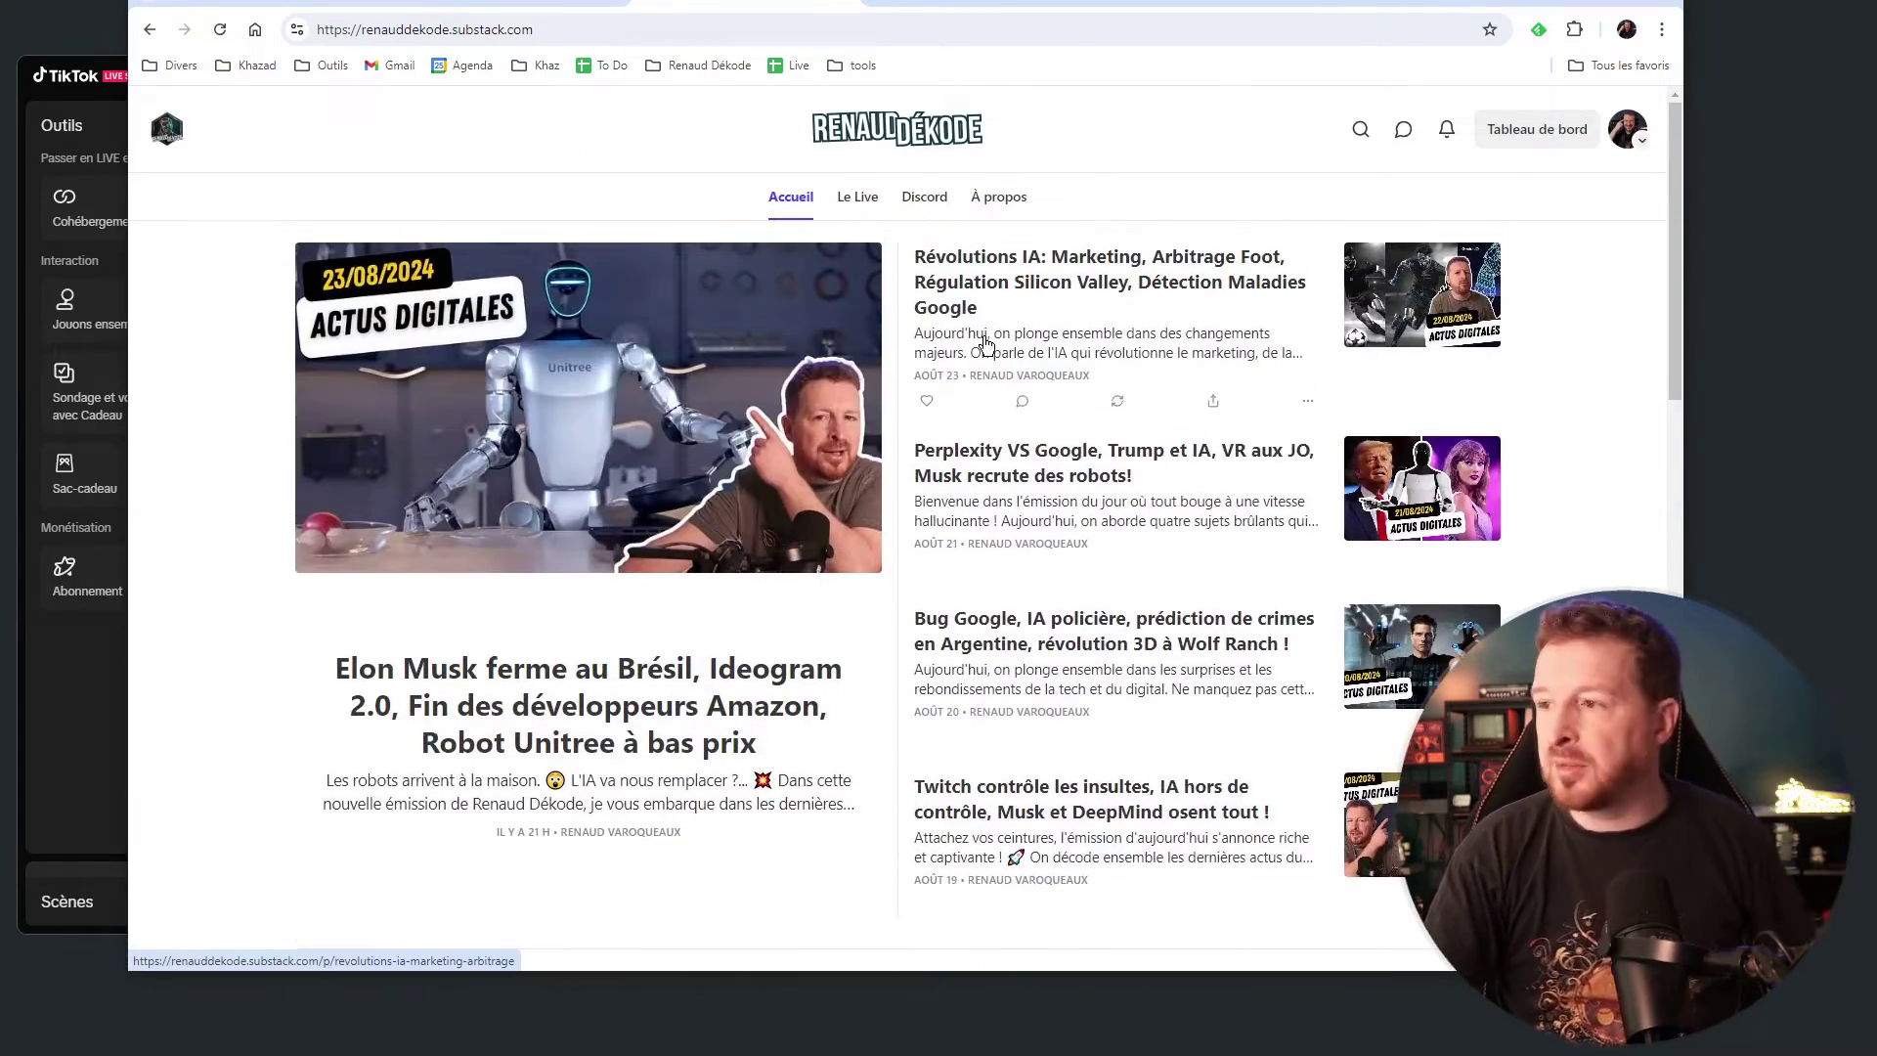